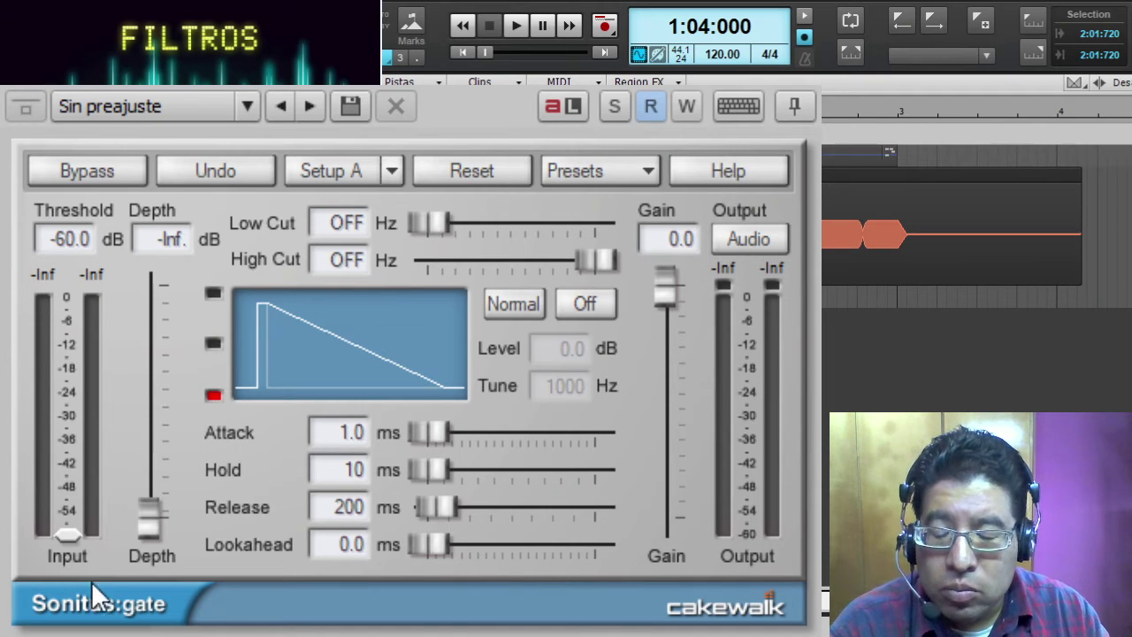
Step: Try different gate threshold levels between 0.0 and -29.2 dB, finishing at -29.2 dB
left_click_drag(71, 535, 68, 297)
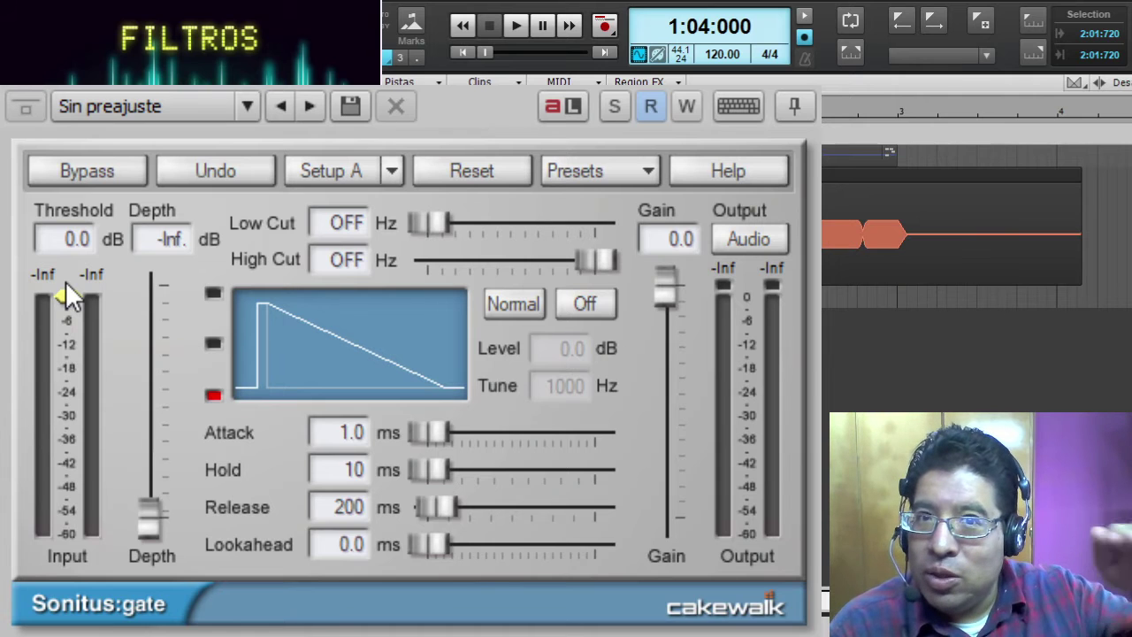
left_click_drag(68, 298, 69, 390)
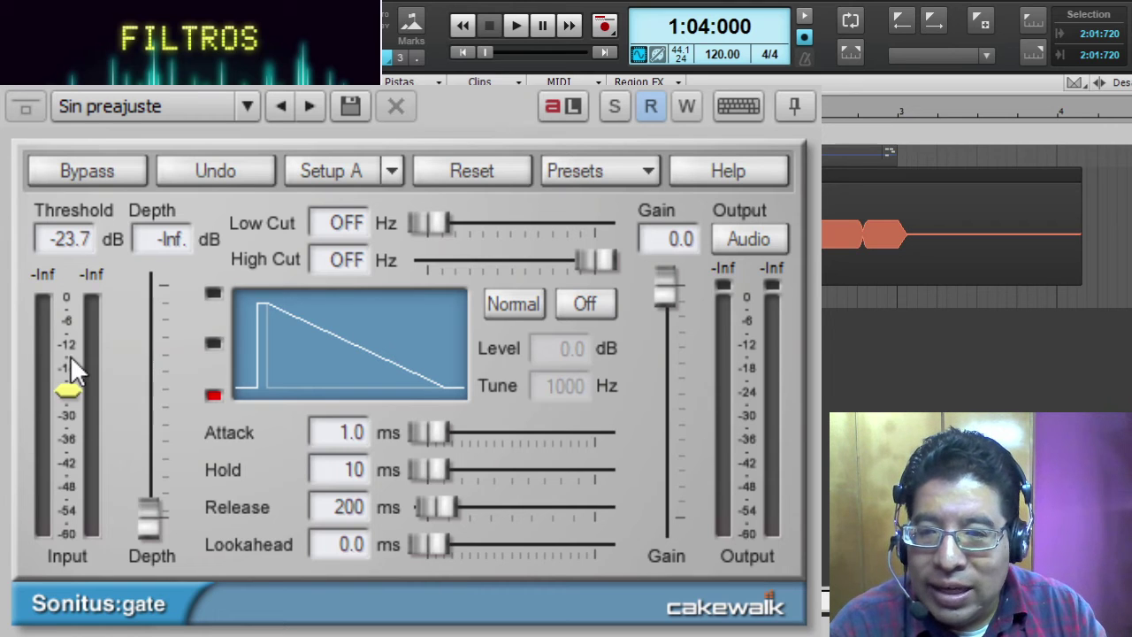
mouse_move(68, 390)
left_mouse_down()
mouse_move(68, 375)
mouse_move(68, 405)
left_mouse_up()
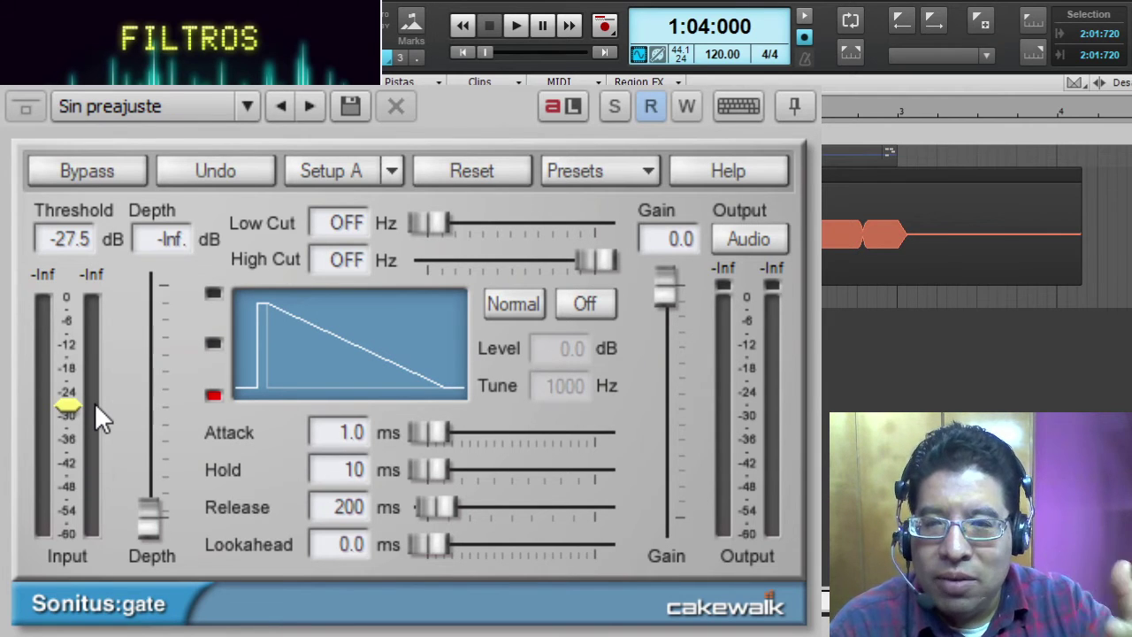
left_click_drag(70, 406, 69, 413)
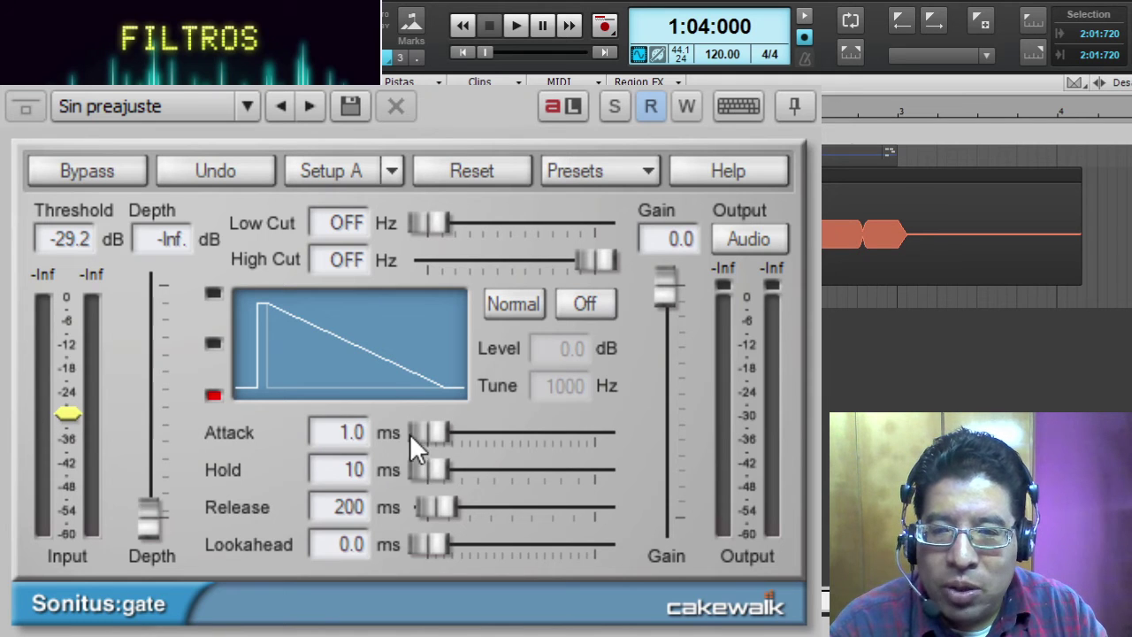
Step: Shape the gate envelope with attack 40.6 ms, hold 129 ms, release 5 ms and lookahead 7.2 ms
mouse_move(435, 440)
left_mouse_down()
mouse_move(462, 440)
mouse_move(436, 432)
left_mouse_up()
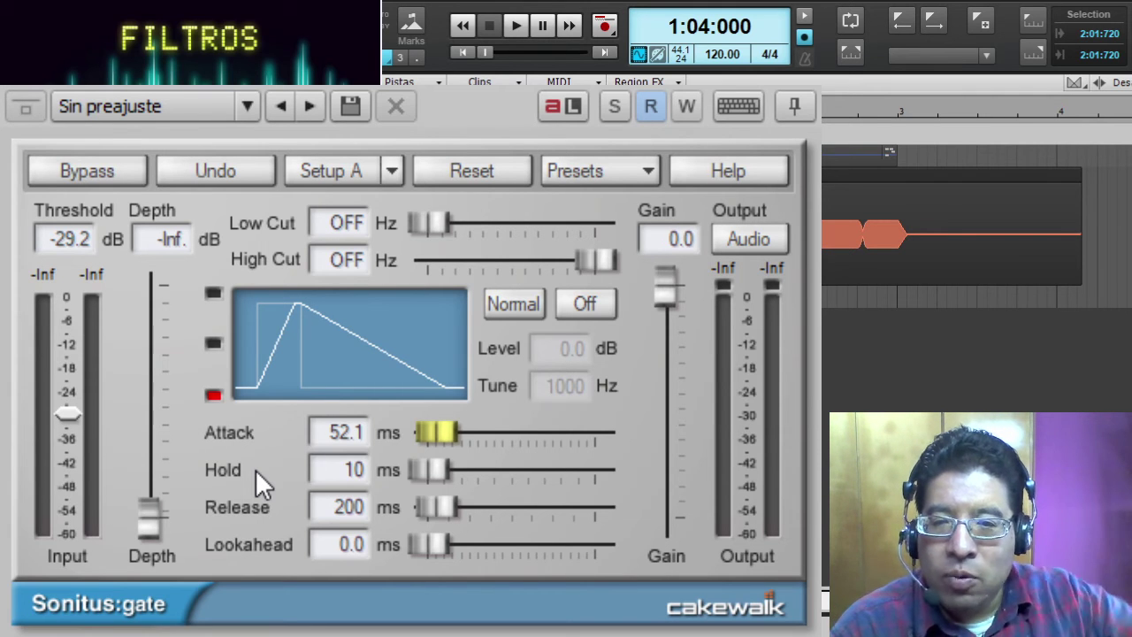
mouse_move(431, 470)
left_mouse_down()
mouse_move(478, 469)
mouse_move(437, 470)
left_mouse_up()
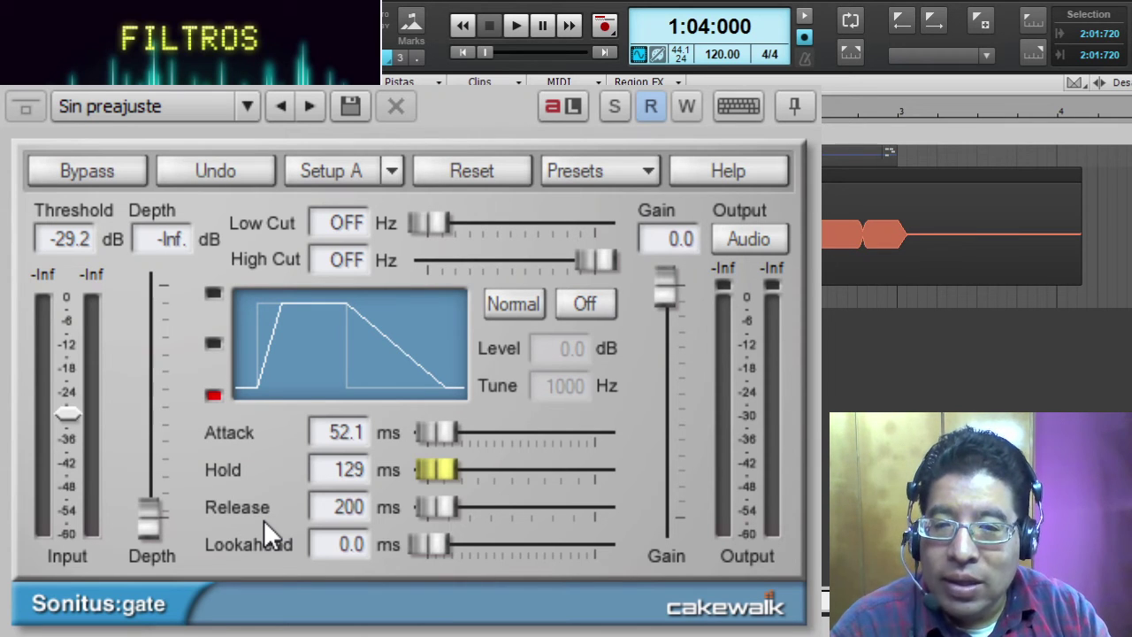
mouse_move(436, 507)
left_mouse_down()
mouse_move(557, 507)
mouse_move(429, 507)
left_mouse_up()
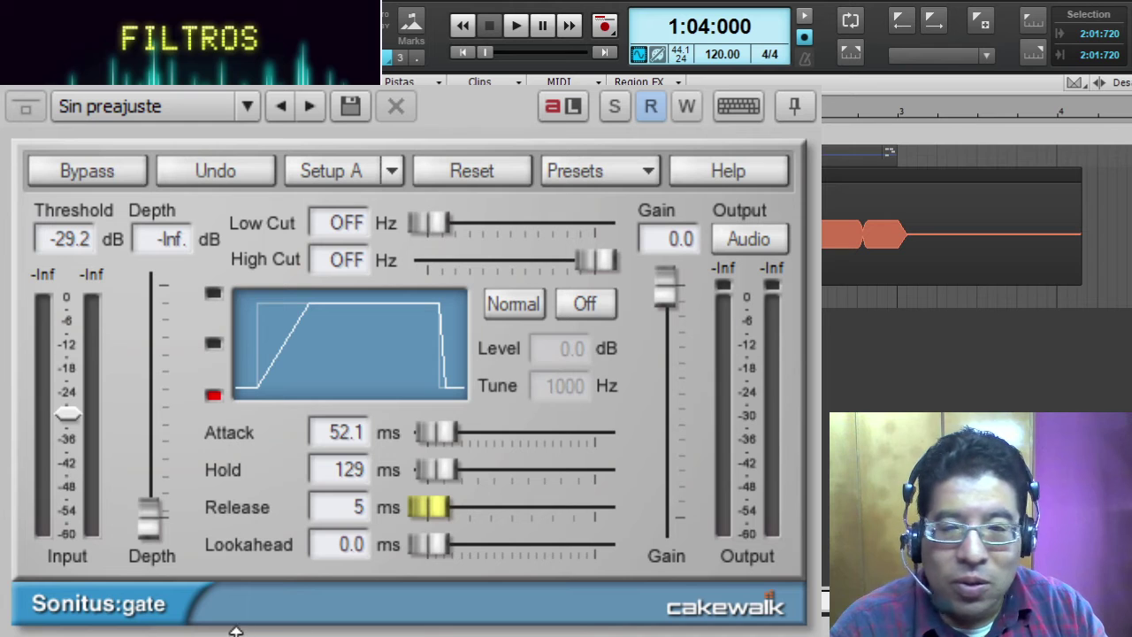
mouse_move(441, 433)
left_mouse_down()
mouse_move(453, 434)
mouse_move(423, 433)
mouse_move(436, 434)
left_mouse_up()
left_click_drag(429, 537, 458, 634)
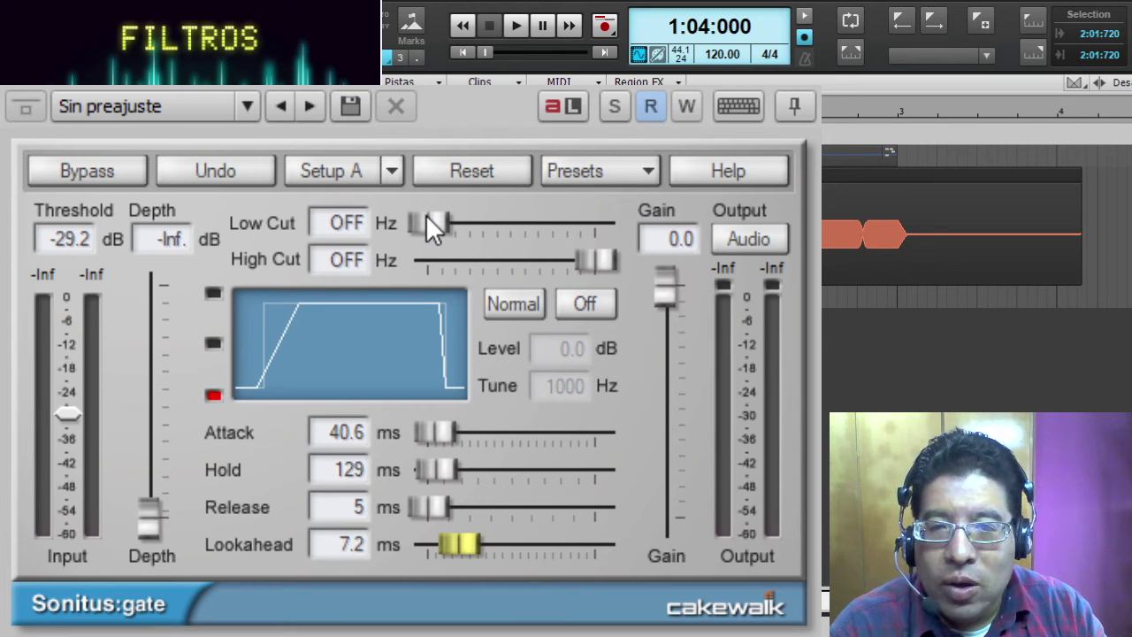
mouse_move(429, 226)
left_mouse_down()
mouse_move(539, 224)
mouse_move(429, 224)
left_mouse_up()
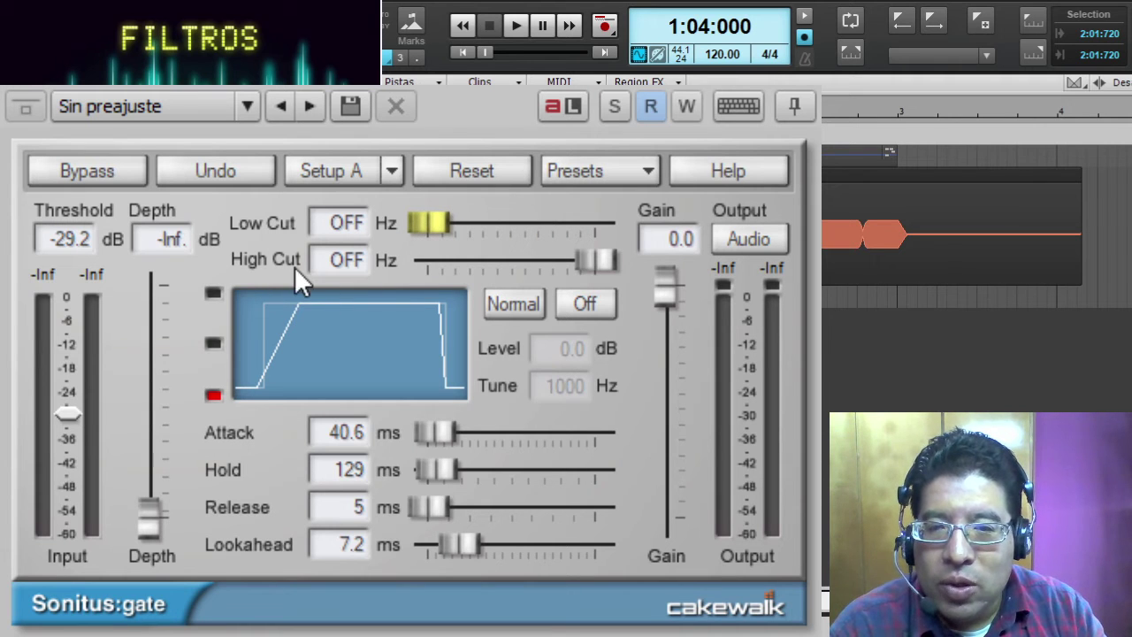
mouse_move(596, 262)
left_mouse_down()
mouse_move(536, 262)
mouse_move(594, 262)
left_mouse_up()
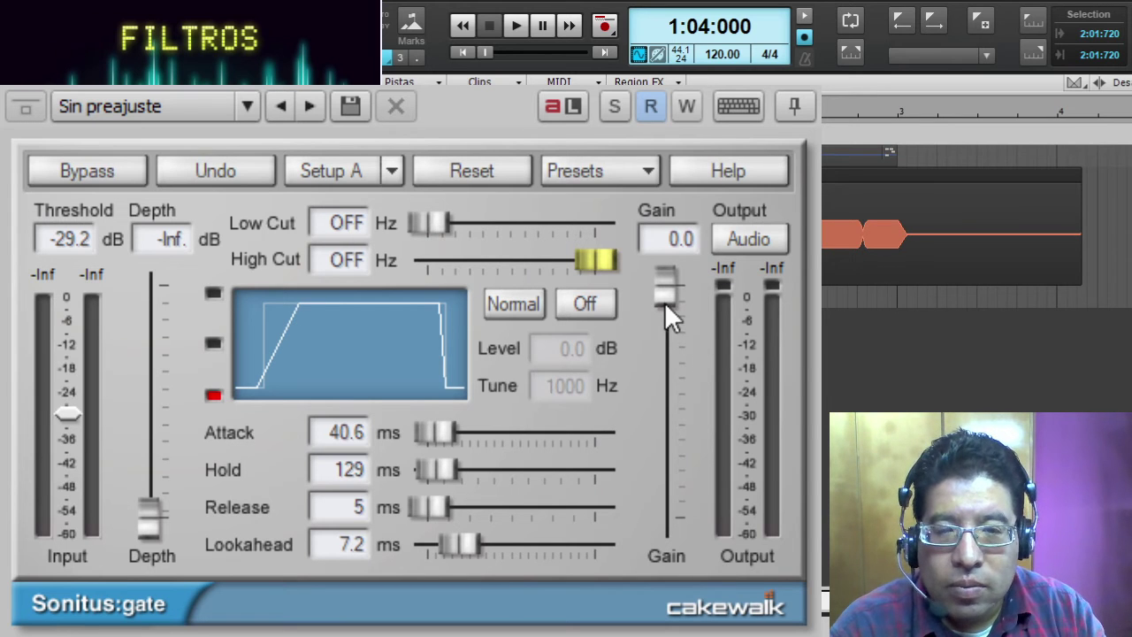
mouse_move(671, 296)
left_mouse_down()
mouse_move(671, 333)
mouse_move(672, 296)
left_mouse_up()
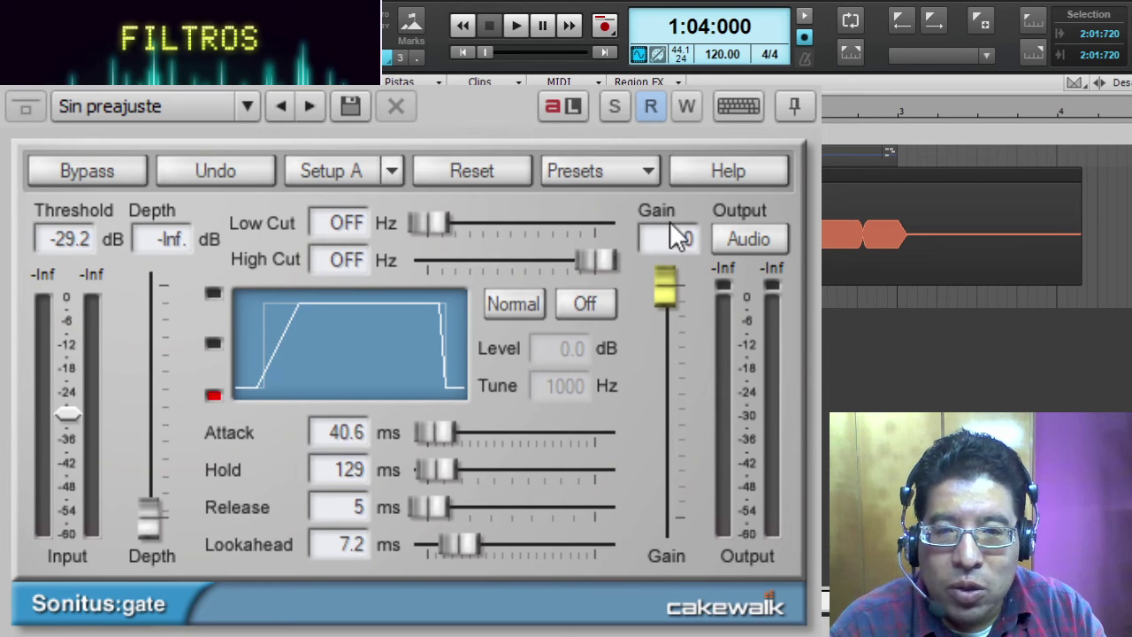
mouse_move(666, 288)
left_mouse_down()
mouse_move(665, 389)
mouse_move(665, 288)
left_mouse_up()
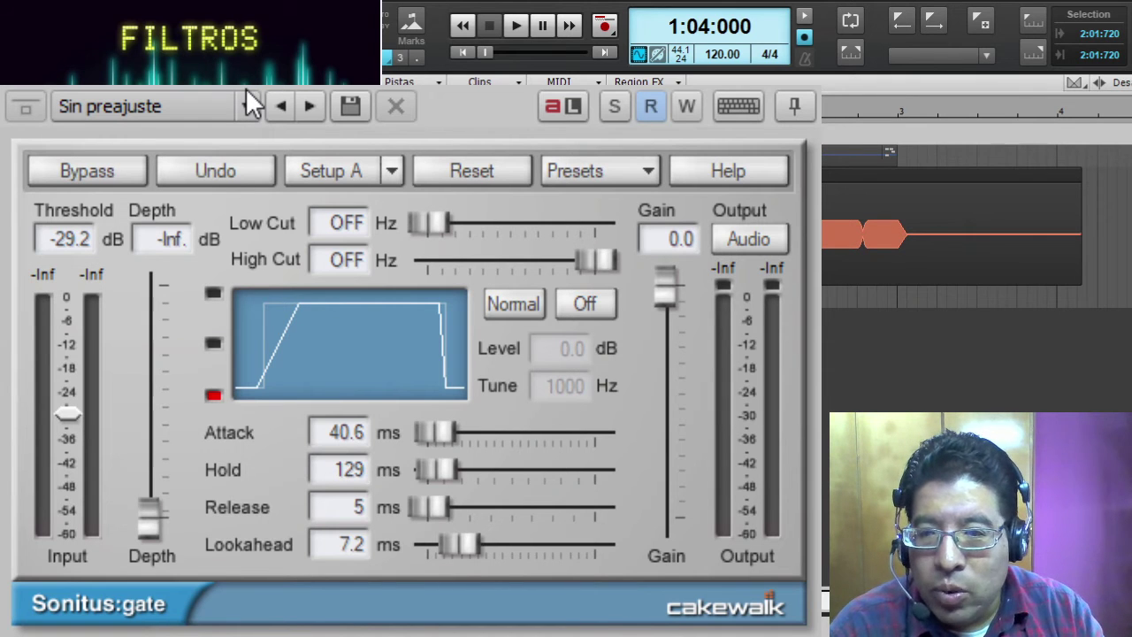
Step: Load the Standard Noise Gate preset and audition the track through it several times
left_click(182, 498)
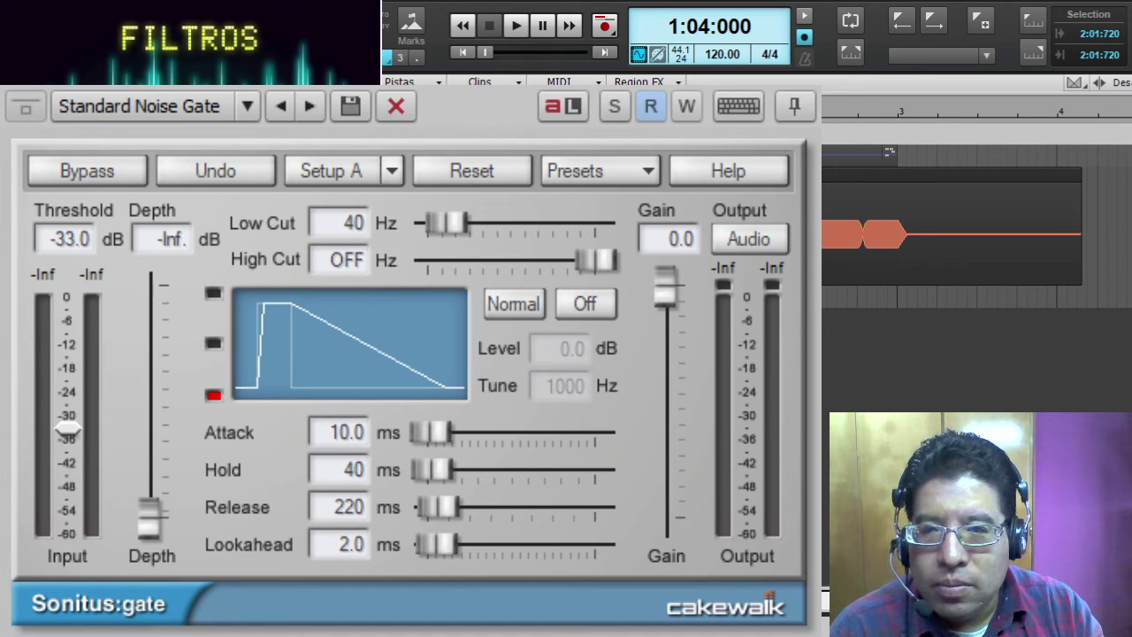
left_click(515, 25)
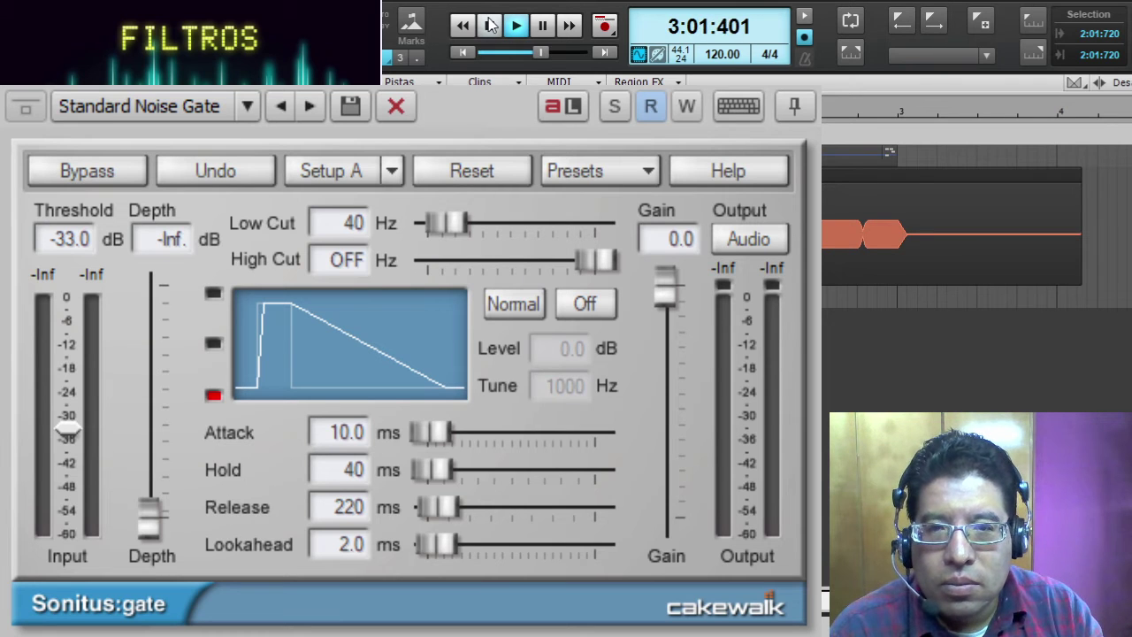
left_click(489, 25)
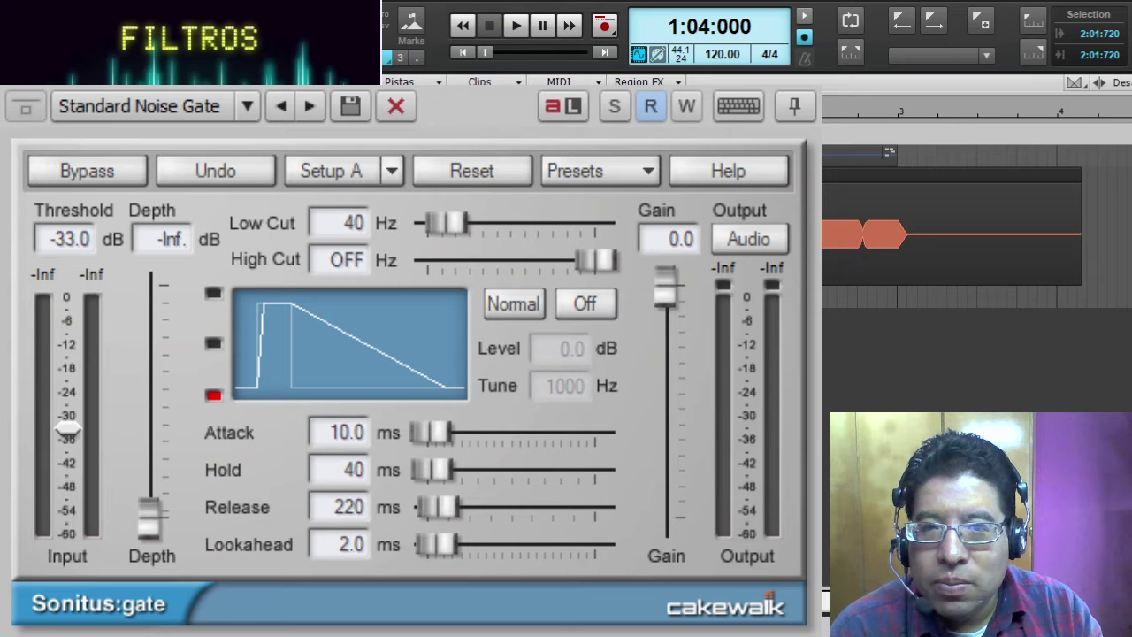
left_click(516, 25)
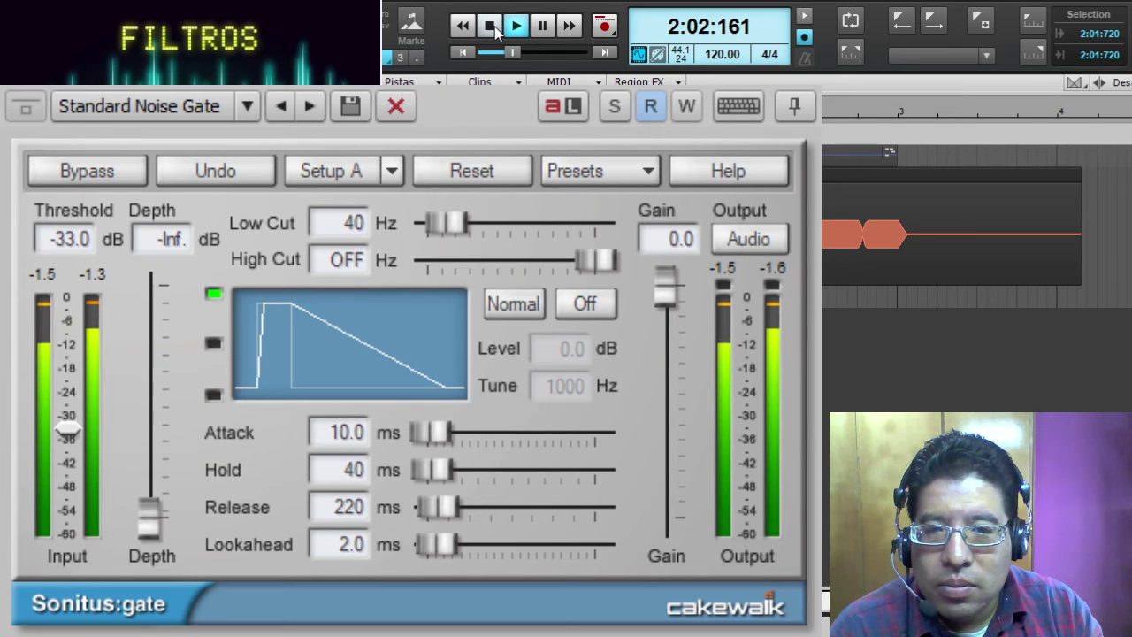
left_click(489, 25)
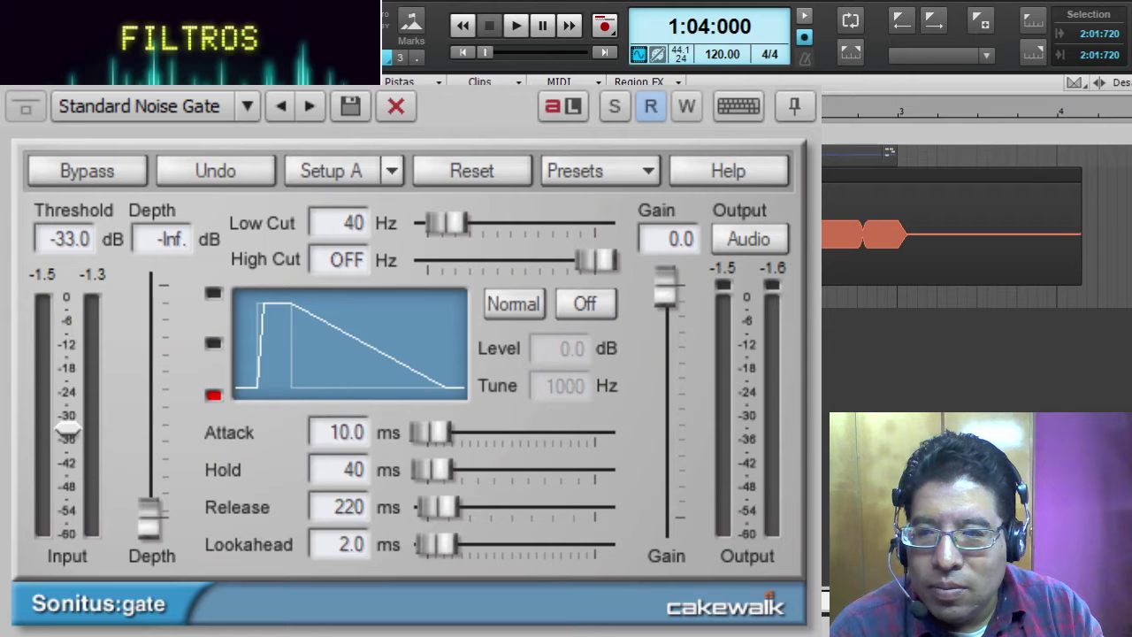
left_click(513, 26)
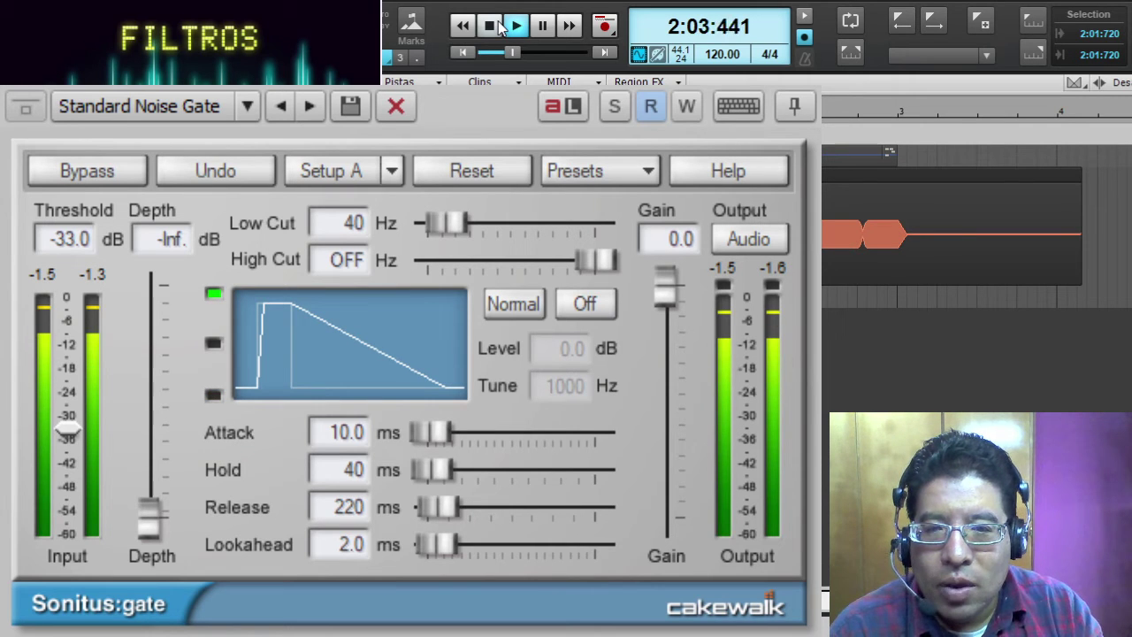
left_click(497, 24)
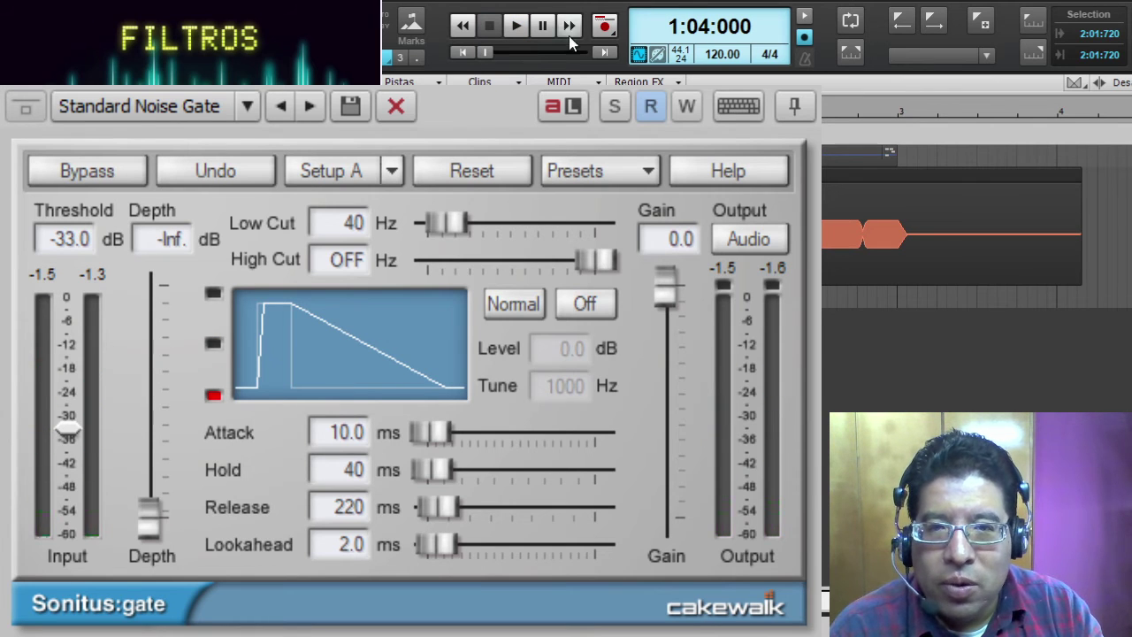
left_click(515, 26)
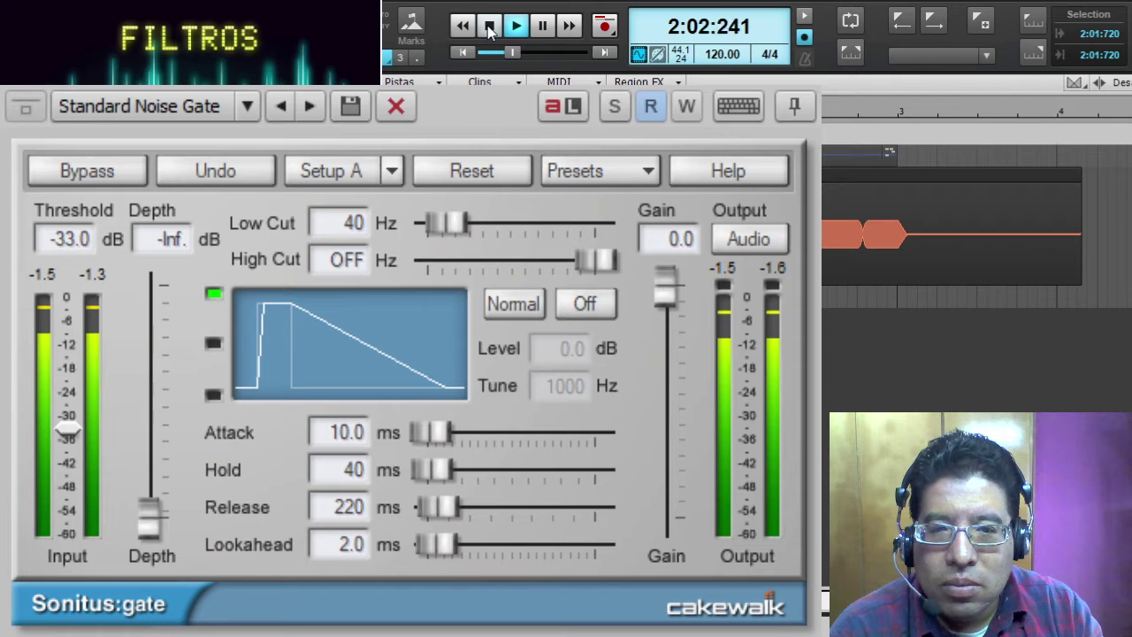
left_click(489, 26)
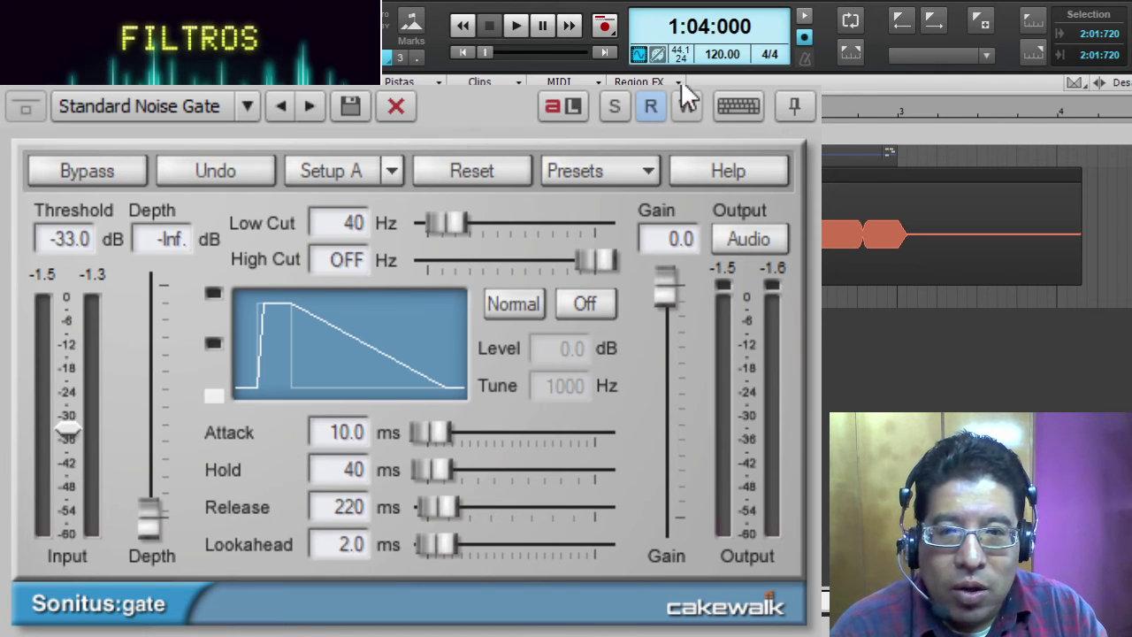
Step: Raise the gate threshold to -8.2 dB and audition the track with it
left_click_drag(67, 430, 68, 327)
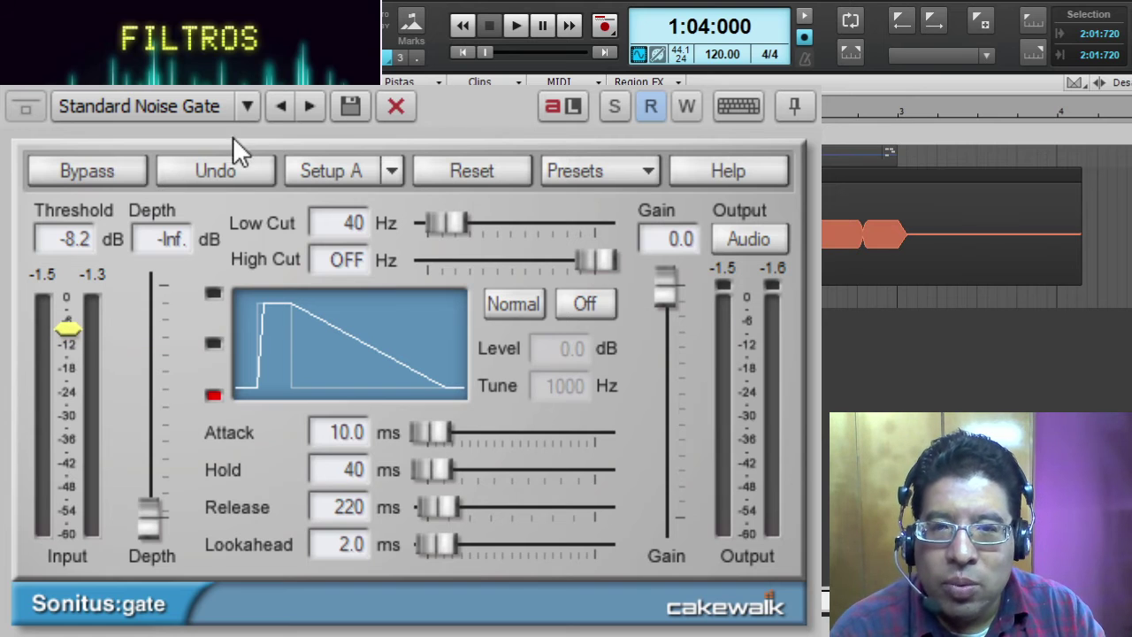
left_click(515, 26)
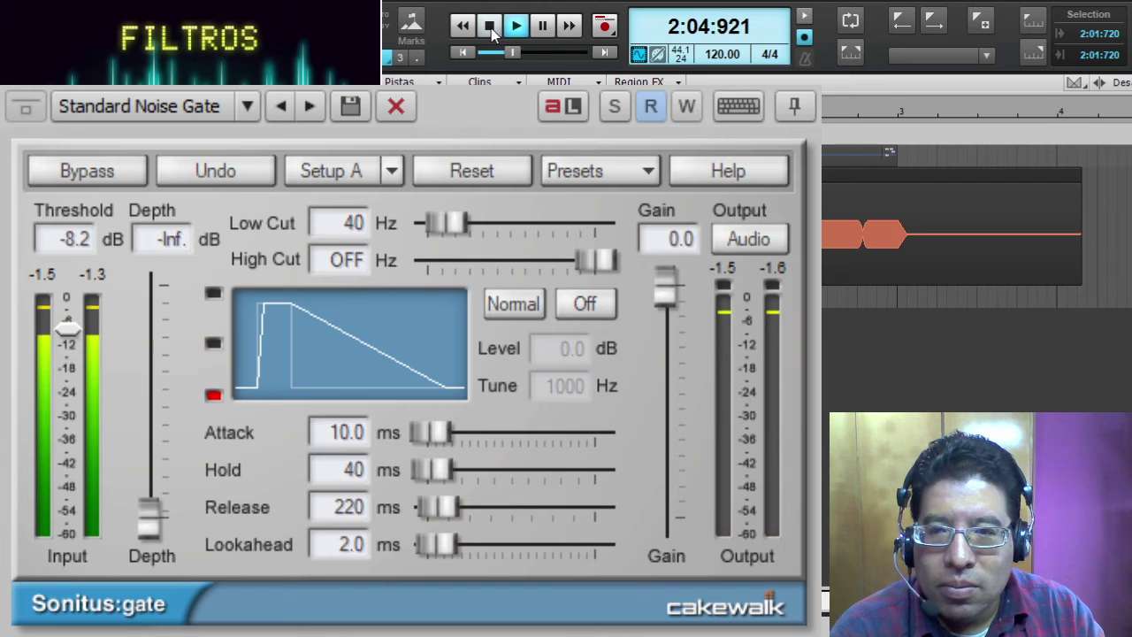
left_click(490, 28)
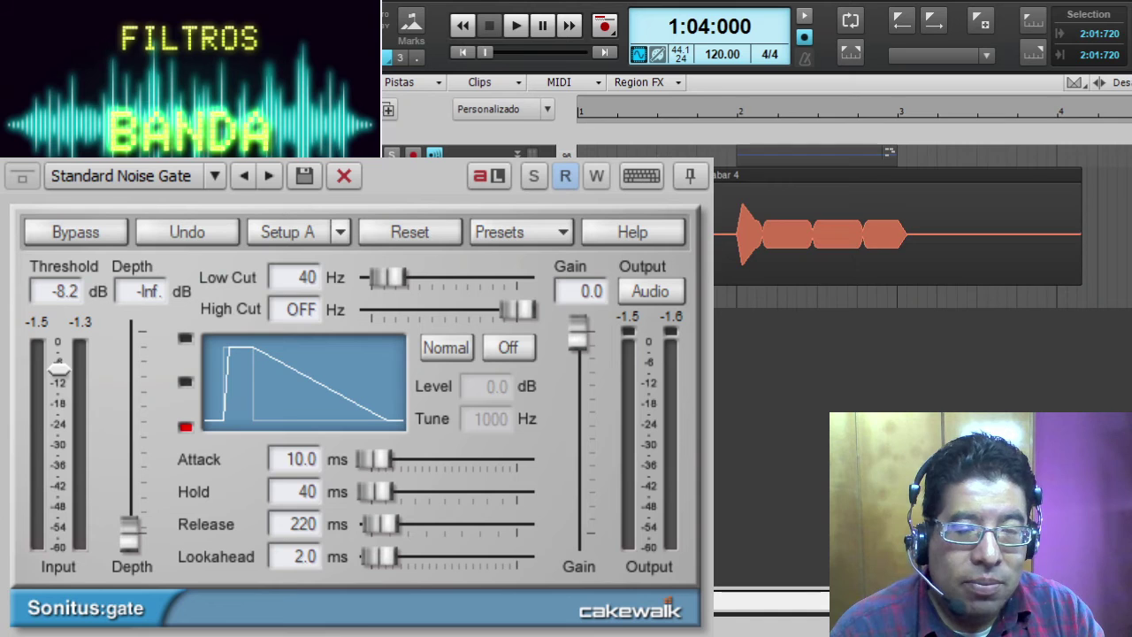
Step: Select the audio clip and briefly play it from 1:04:000
left_click(735, 216)
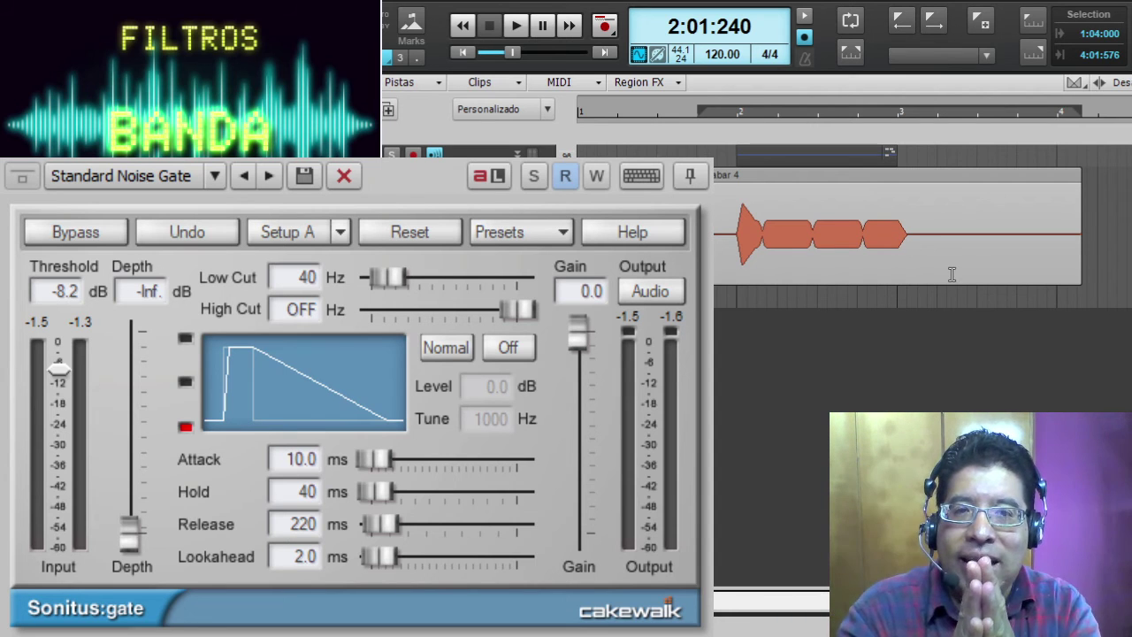
left_click(701, 117)
left_click(519, 37)
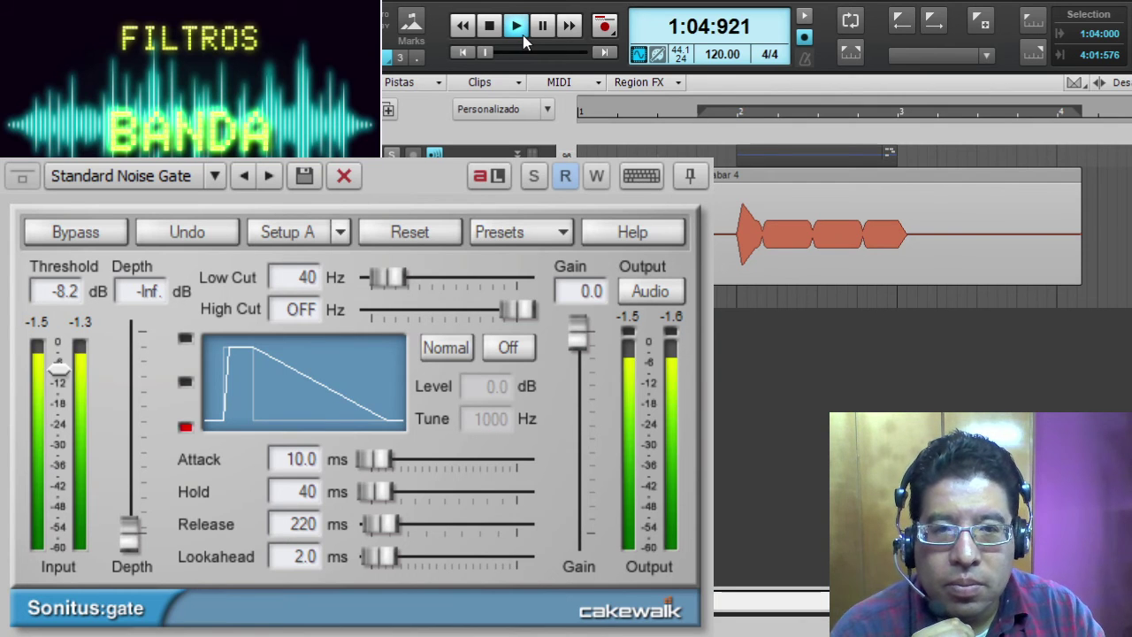
left_click(491, 34)
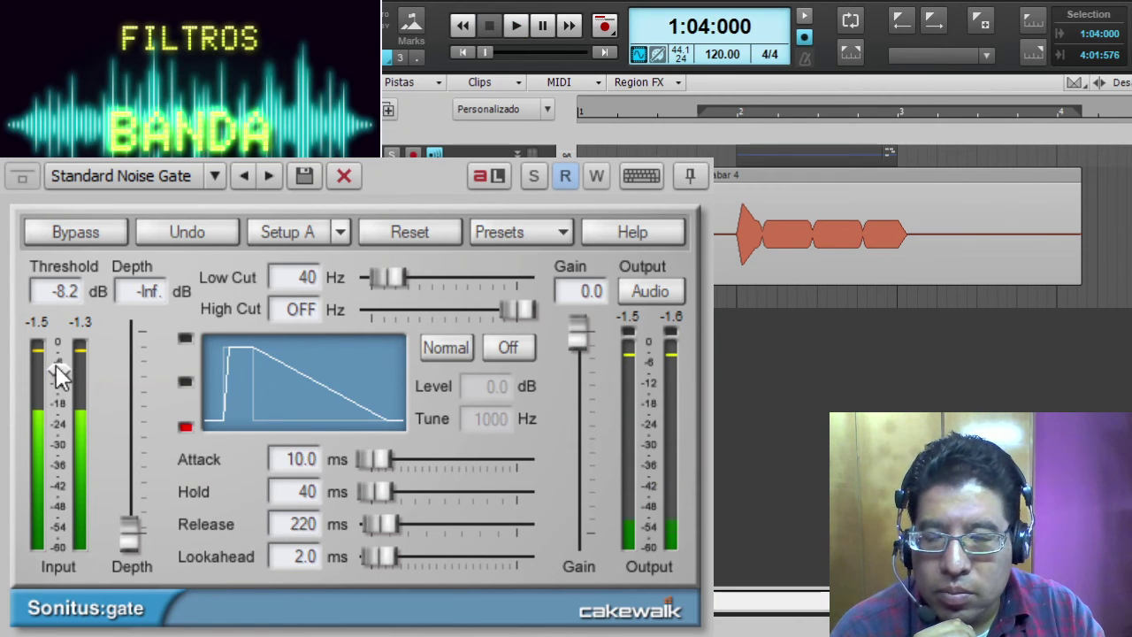
Step: Set the gate threshold to -10.2 dB and play the clip through it twice
left_click_drag(57, 369, 58, 377)
left_click(518, 27)
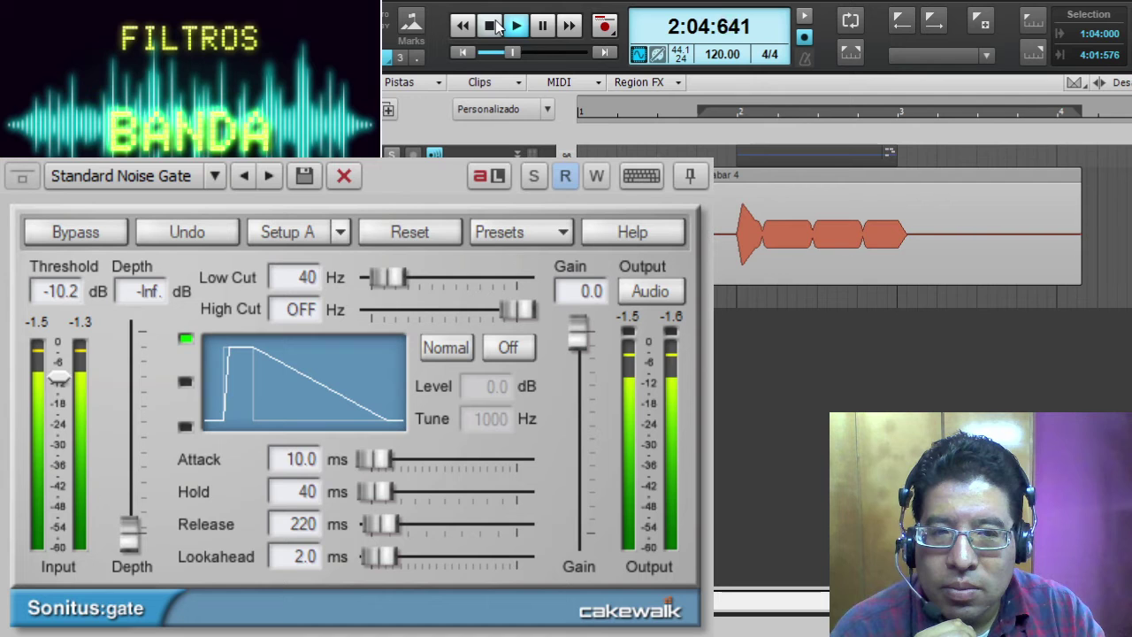
left_click(489, 26)
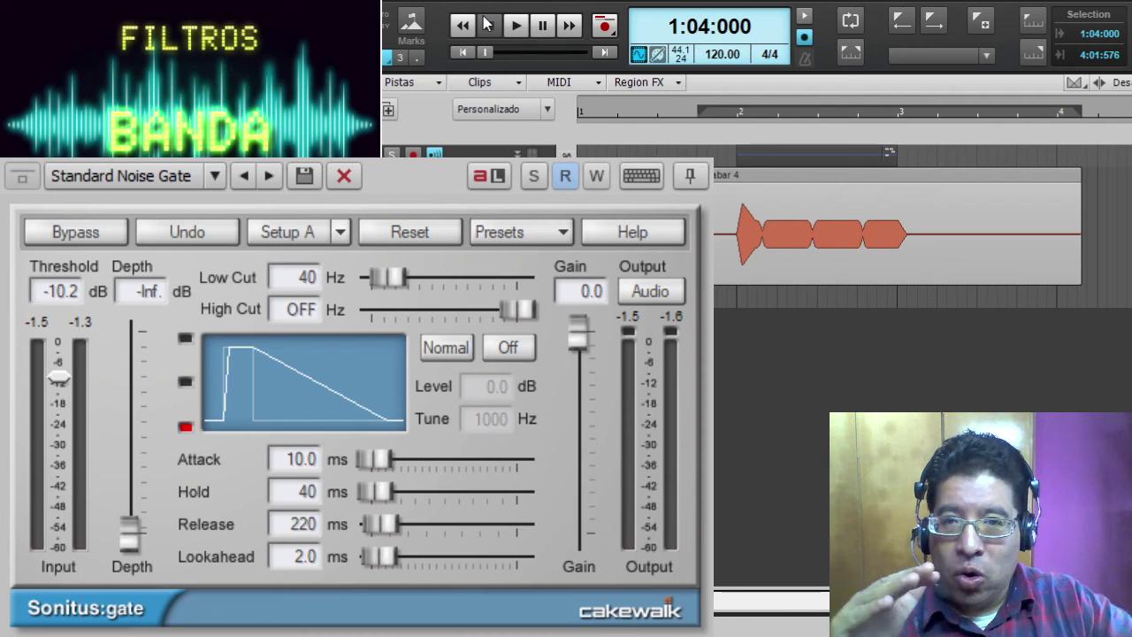
left_click(511, 36)
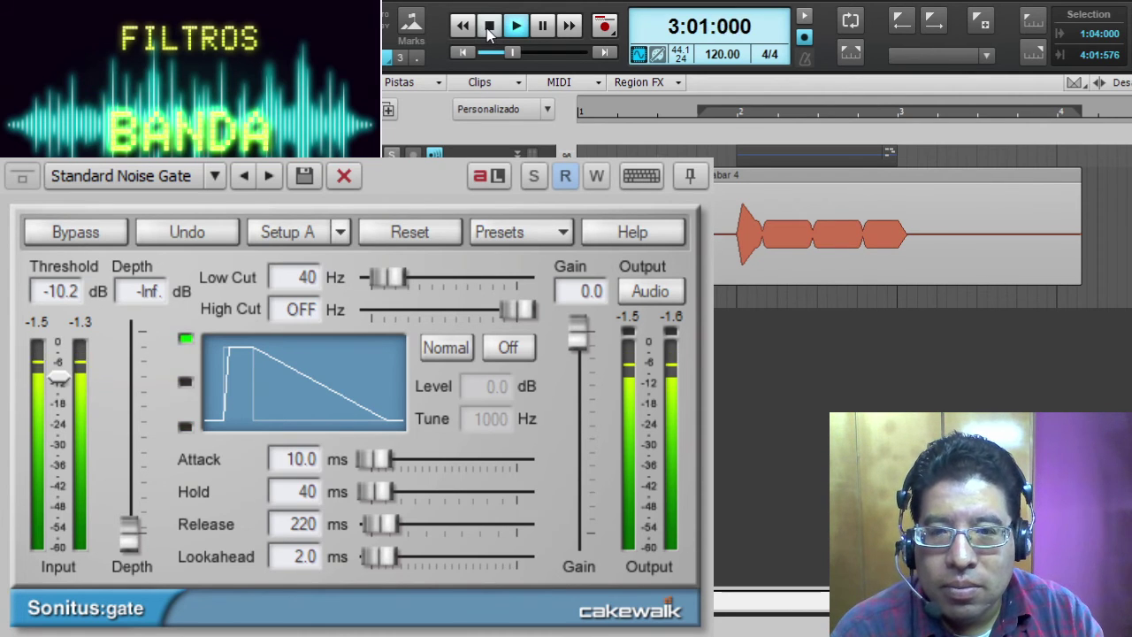
left_click(489, 26)
Step: Set the gate attack to 551.1 ms and audition the clip
left_click_drag(380, 463, 447, 470)
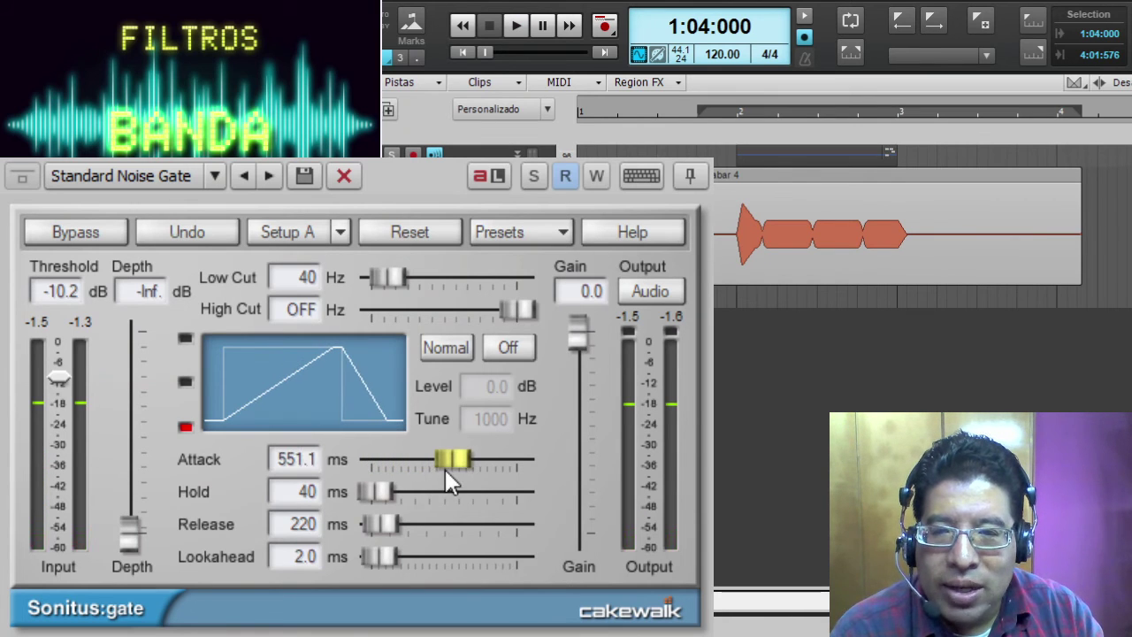
key("space")
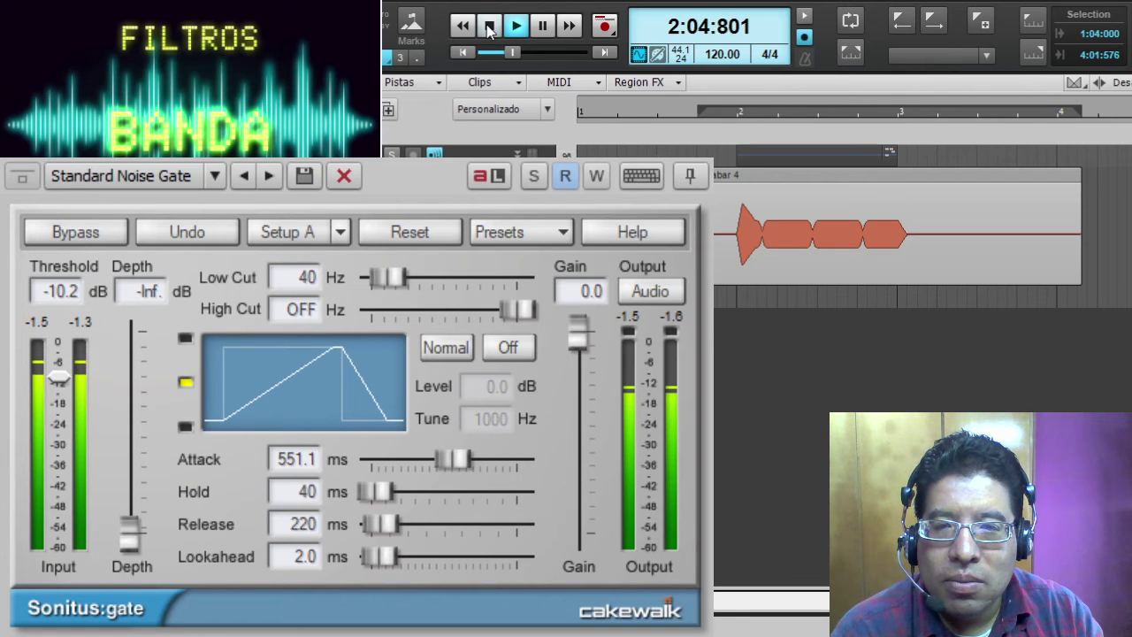
left_click(489, 26)
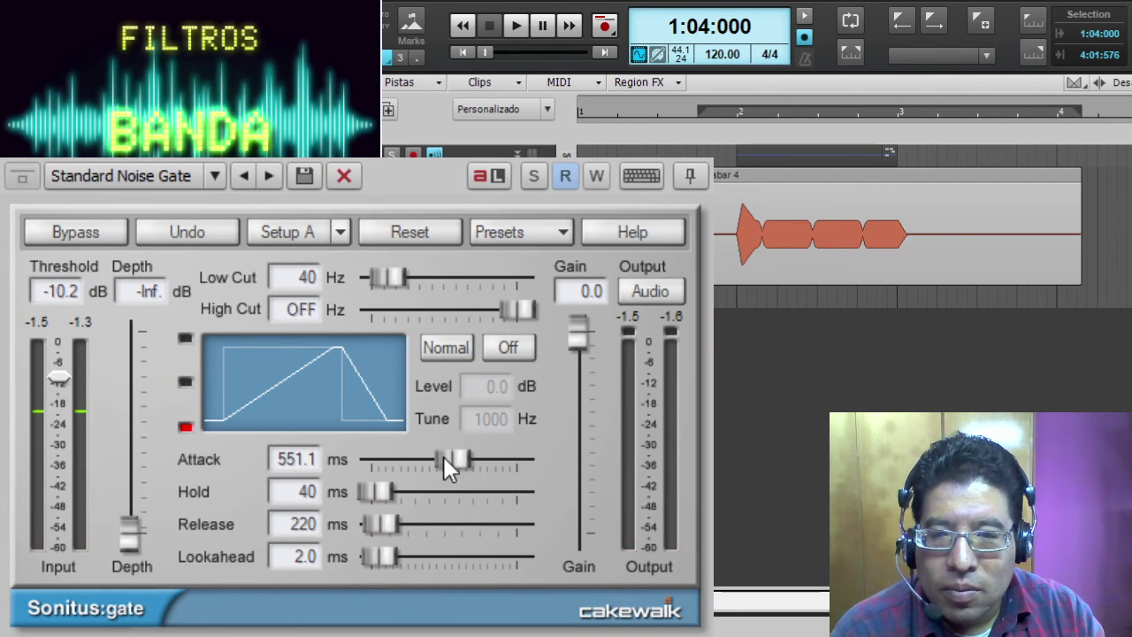
Step: Shorten the gate attack to 289.7 ms and audition the clip again
left_click_drag(453, 460, 414, 461)
left_click(512, 27)
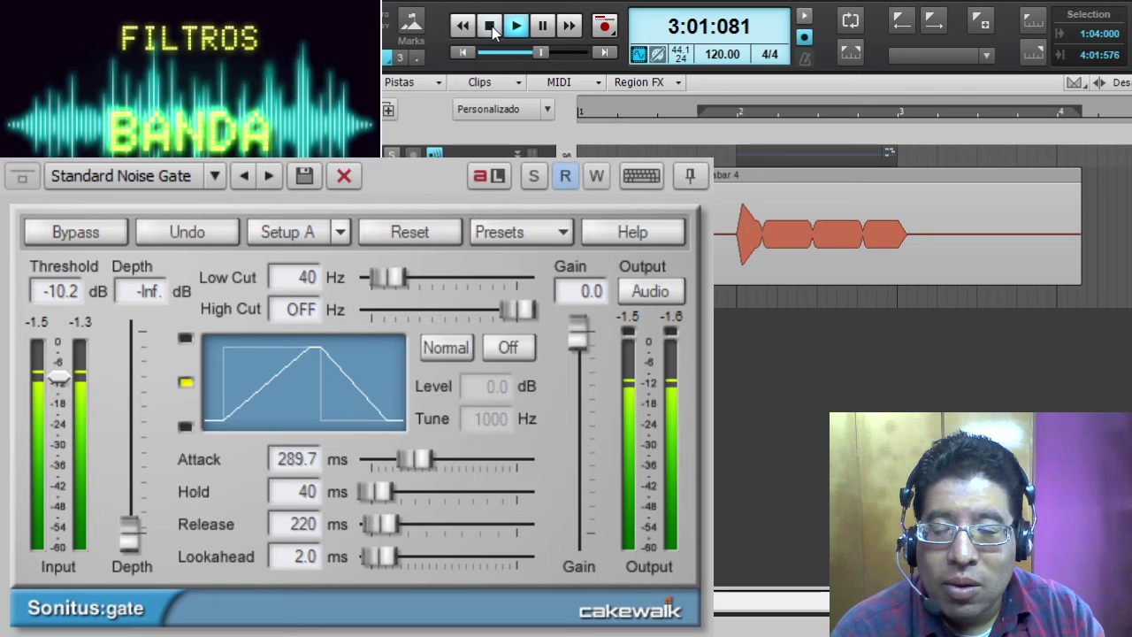
left_click(492, 27)
Step: Set the gate attack to 9.1 ms
left_click_drag(408, 458, 362, 460)
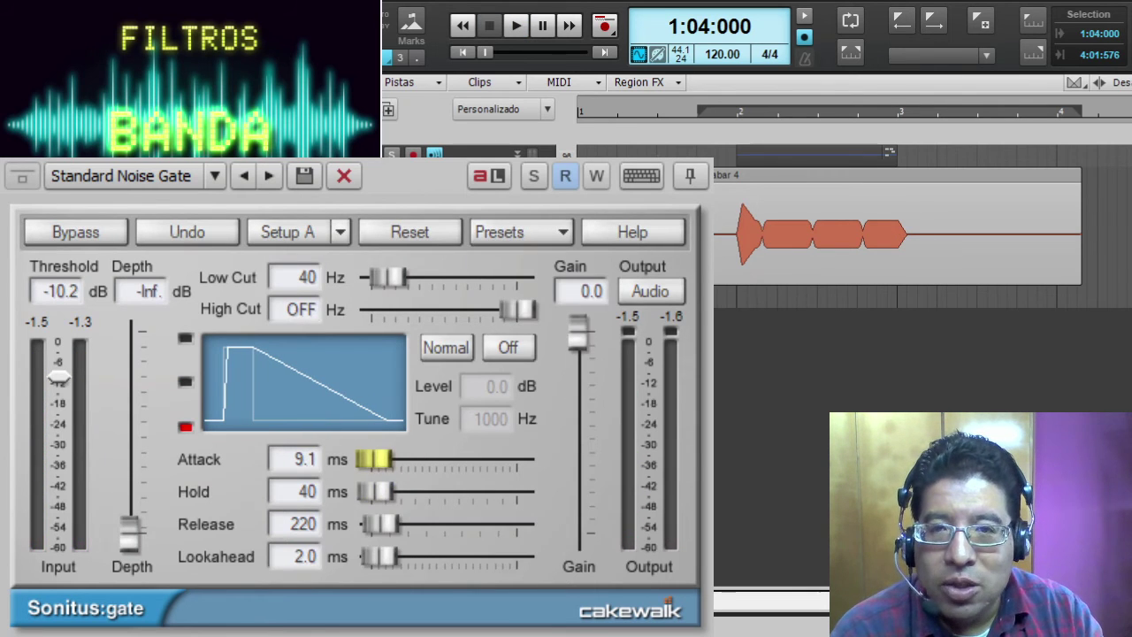
Step: Audition the clip with the current gate settings, and again twice with the gate release shortened to 6 ms
left_click(516, 26)
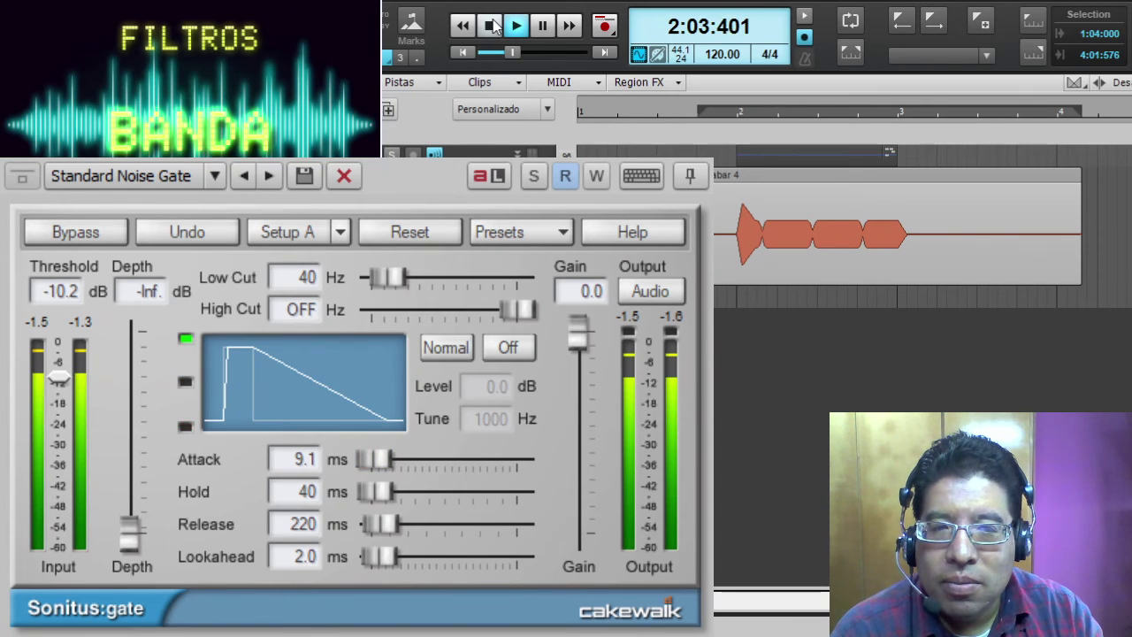
left_click(491, 26)
left_click_drag(378, 525, 364, 524)
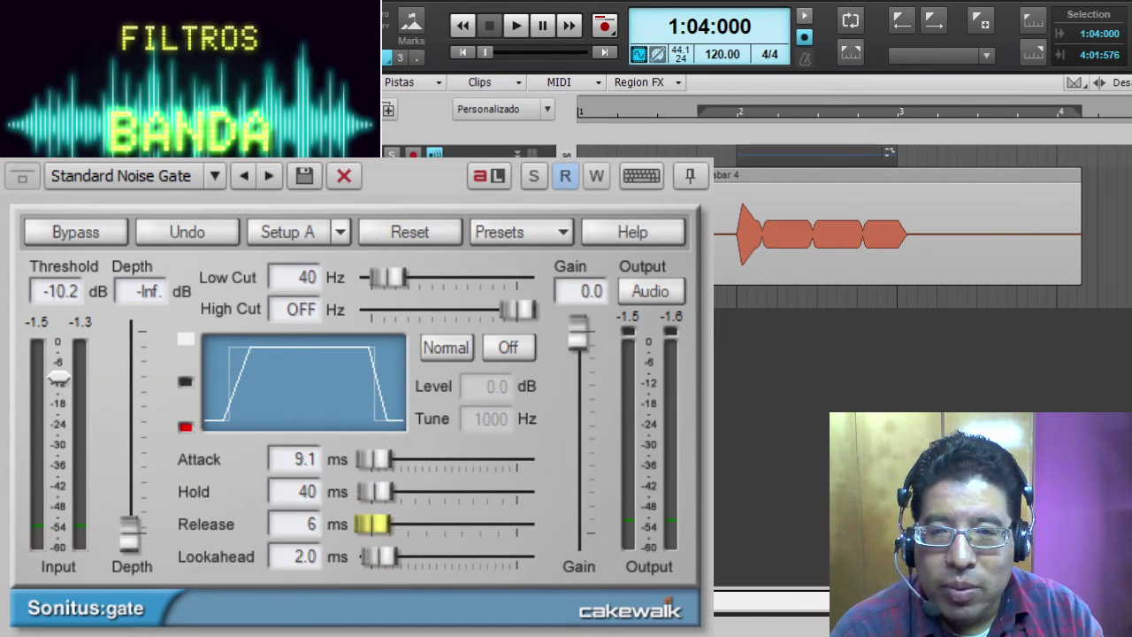
left_click(516, 26)
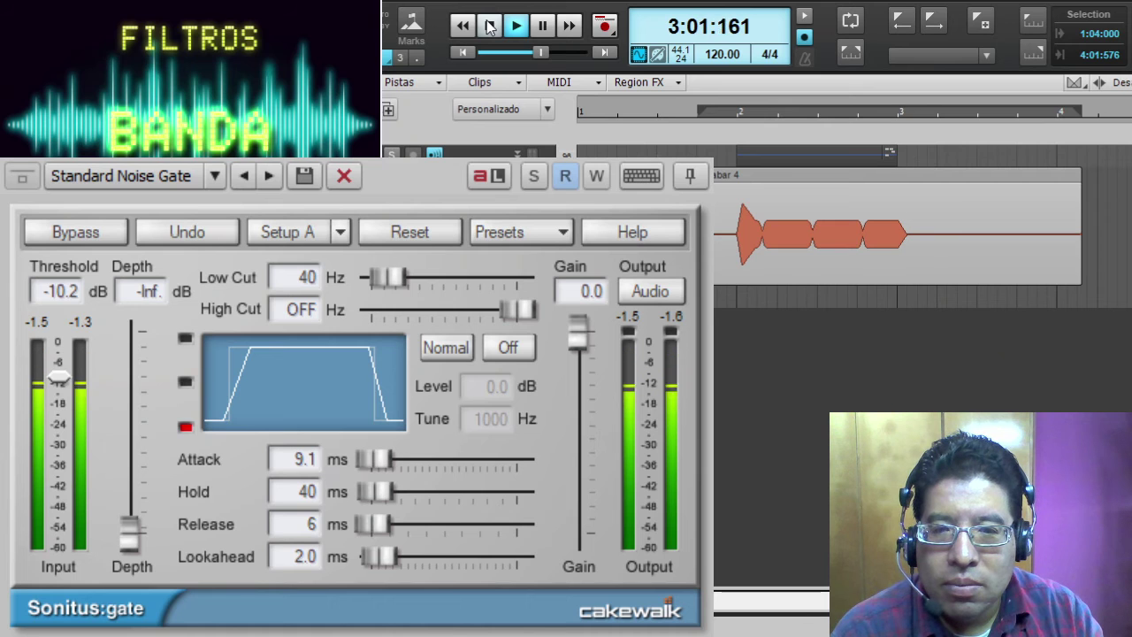
left_click(489, 27)
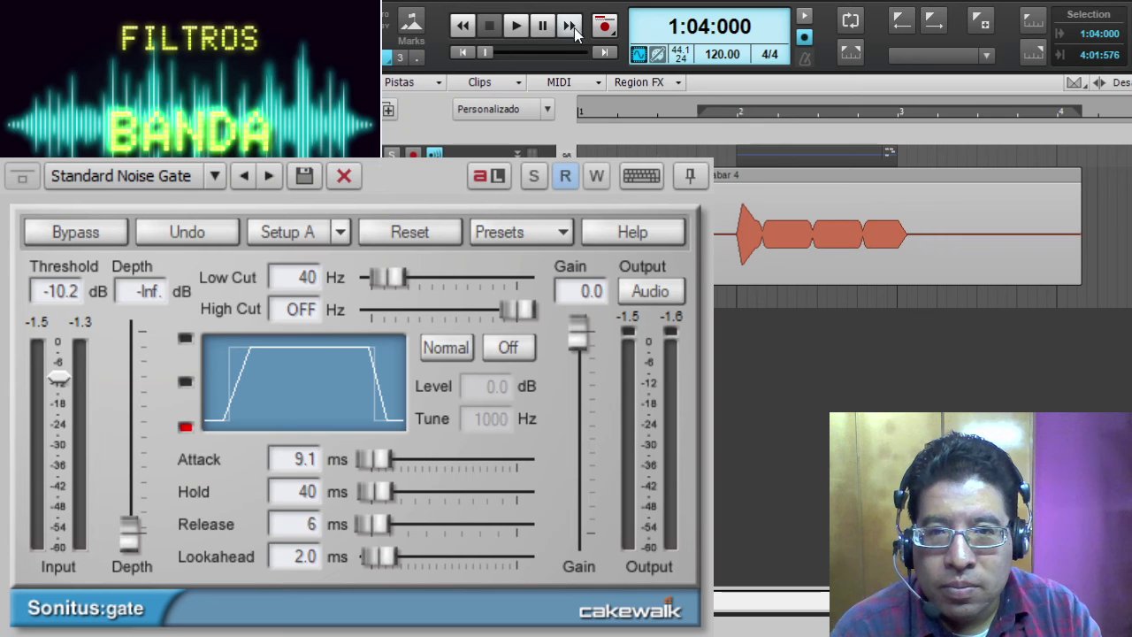
left_click(511, 26)
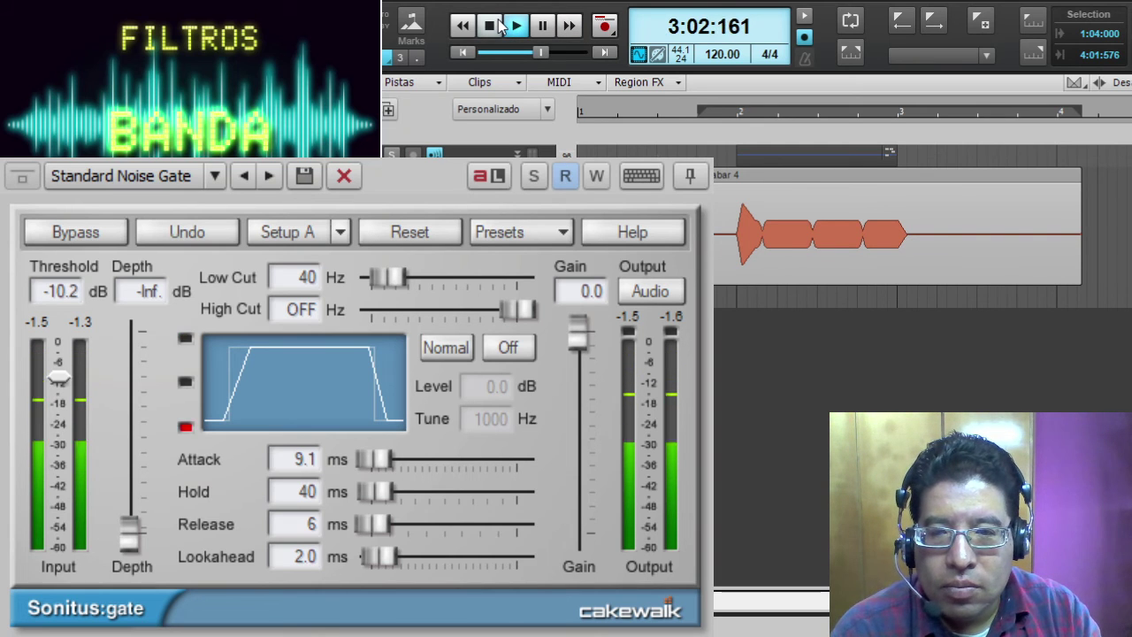
left_click(495, 25)
Step: Lengthen the gate release to 965 ms and audition the clip
left_click_drag(371, 526, 446, 527)
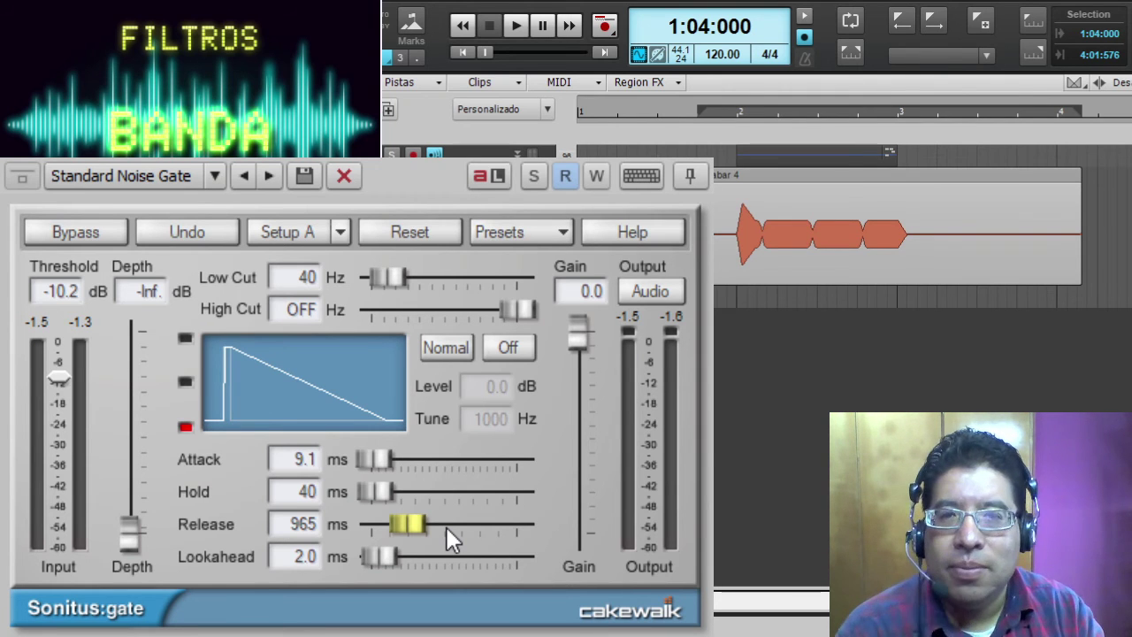
key("space")
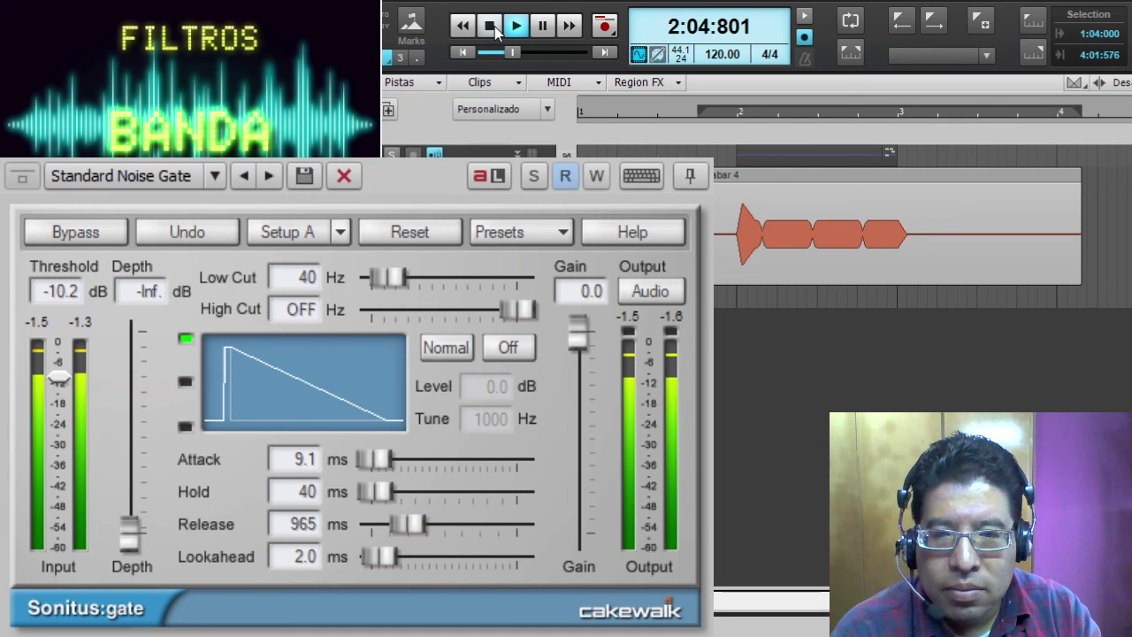
left_click(492, 27)
Step: Raise the gate attack to 260.7 ms and audition the clip with the long release
left_click_drag(378, 462, 409, 460)
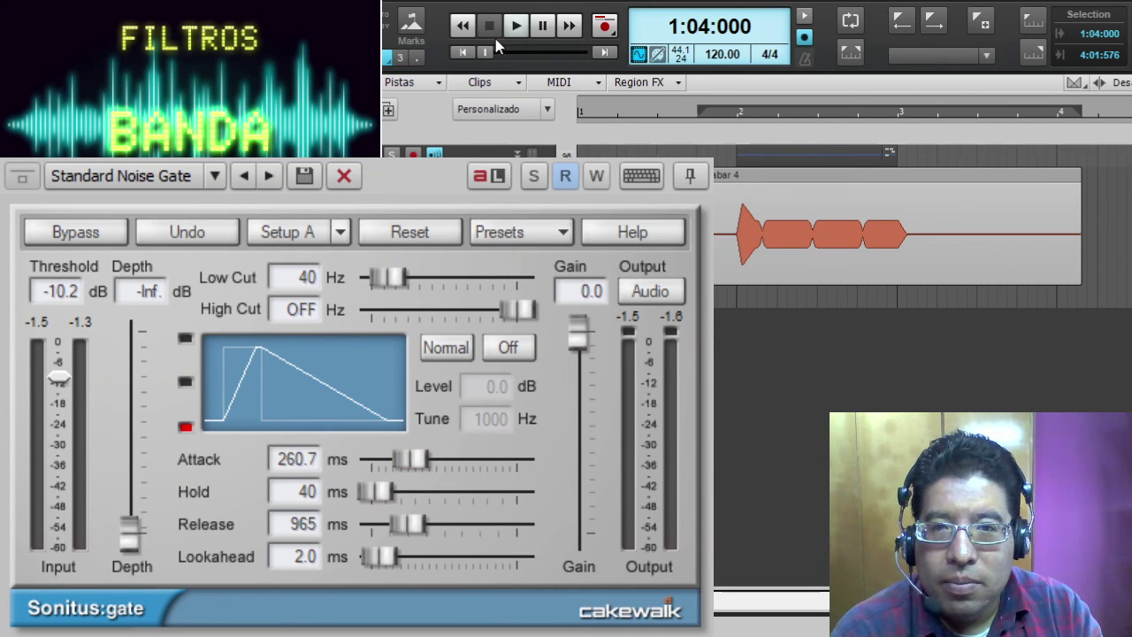
key("space")
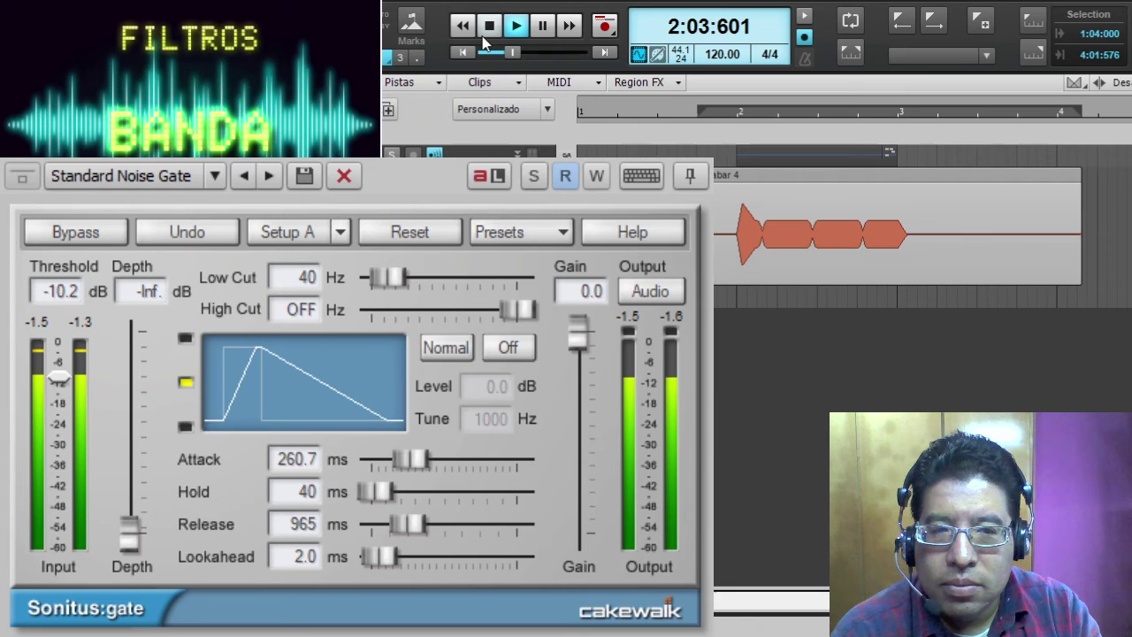
key("space")
Step: Shorten the gate release to 5 ms and play the clip through it
left_click_drag(412, 524, 371, 526)
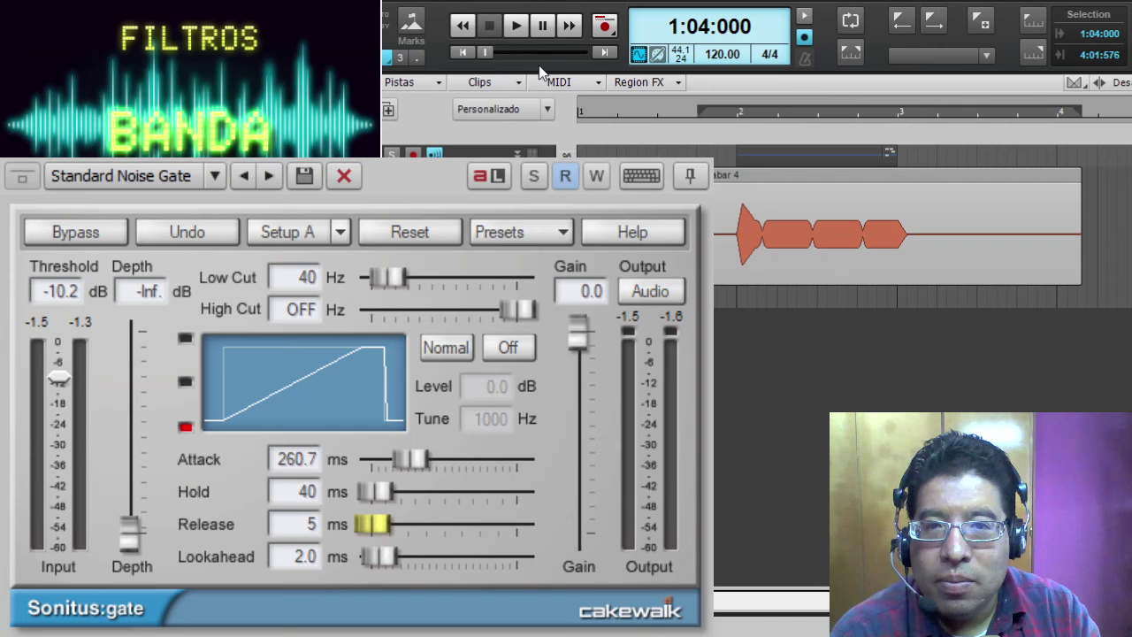
left_click(518, 27)
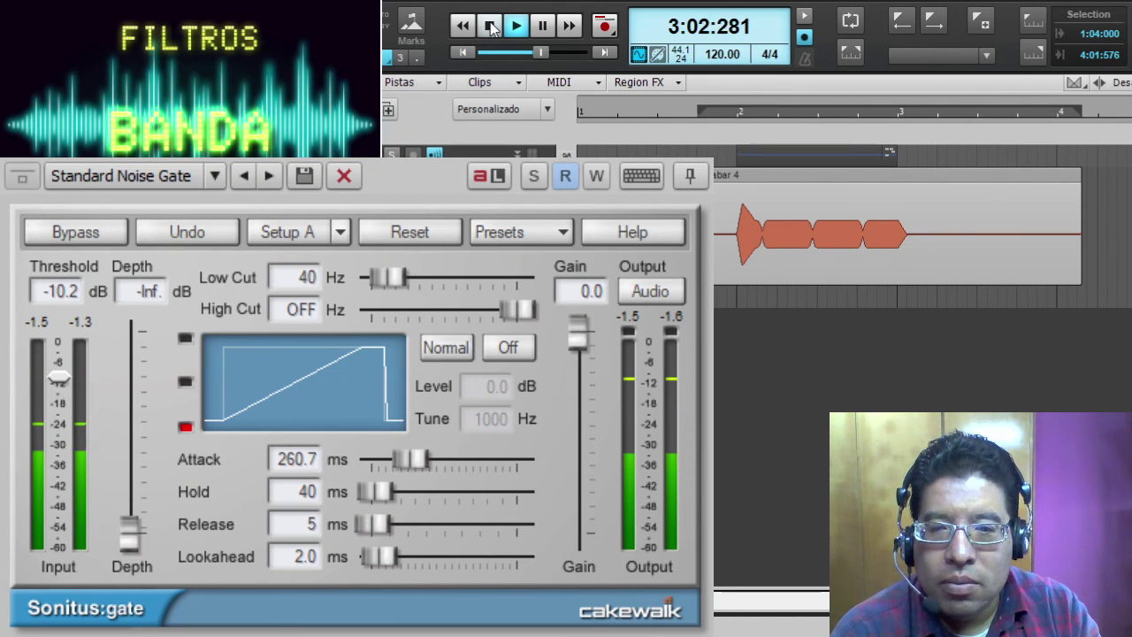
left_click(491, 27)
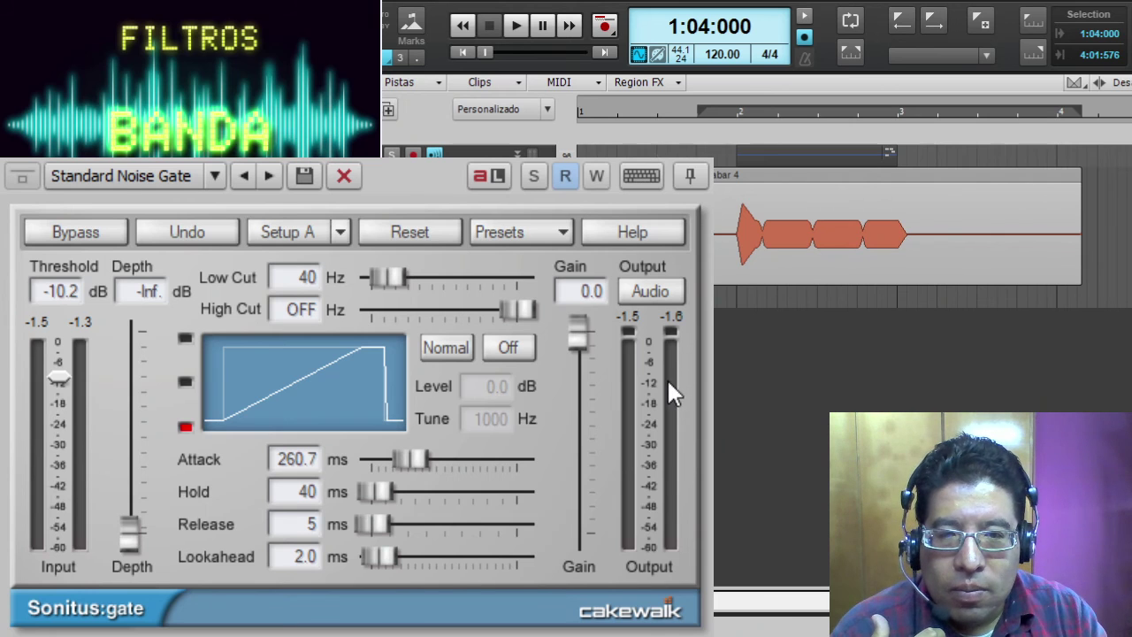
Step: Switch to the basic Noise Gate effect and set its threshold to -6.1 dB, attack to 106 ms and release to 1,409 ms
left_click(794, 425)
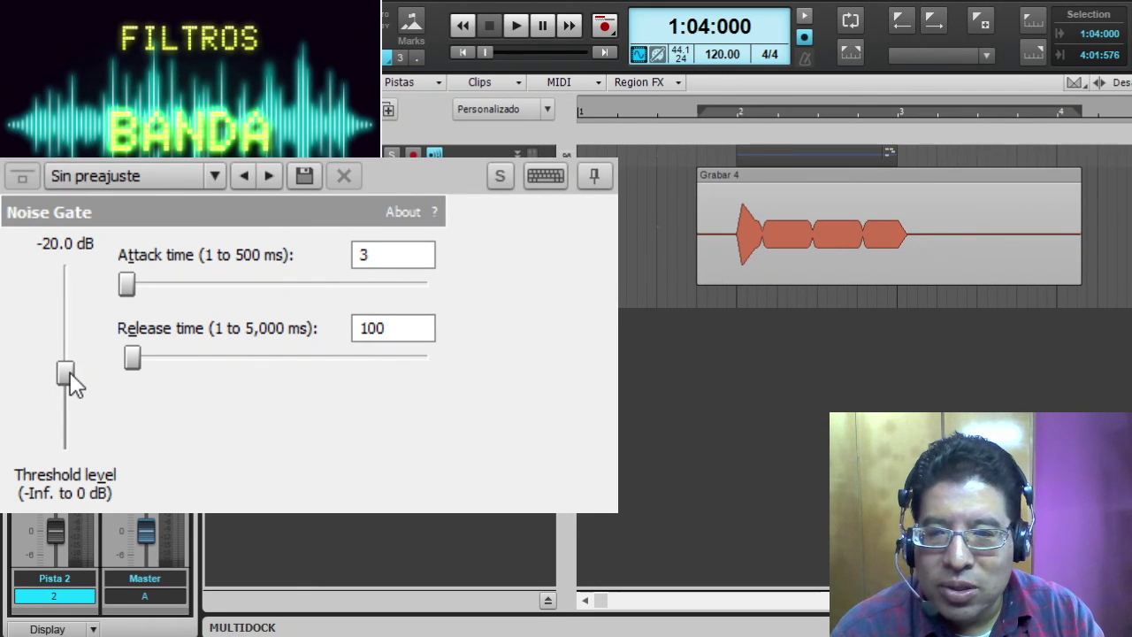
left_click_drag(71, 380, 68, 349)
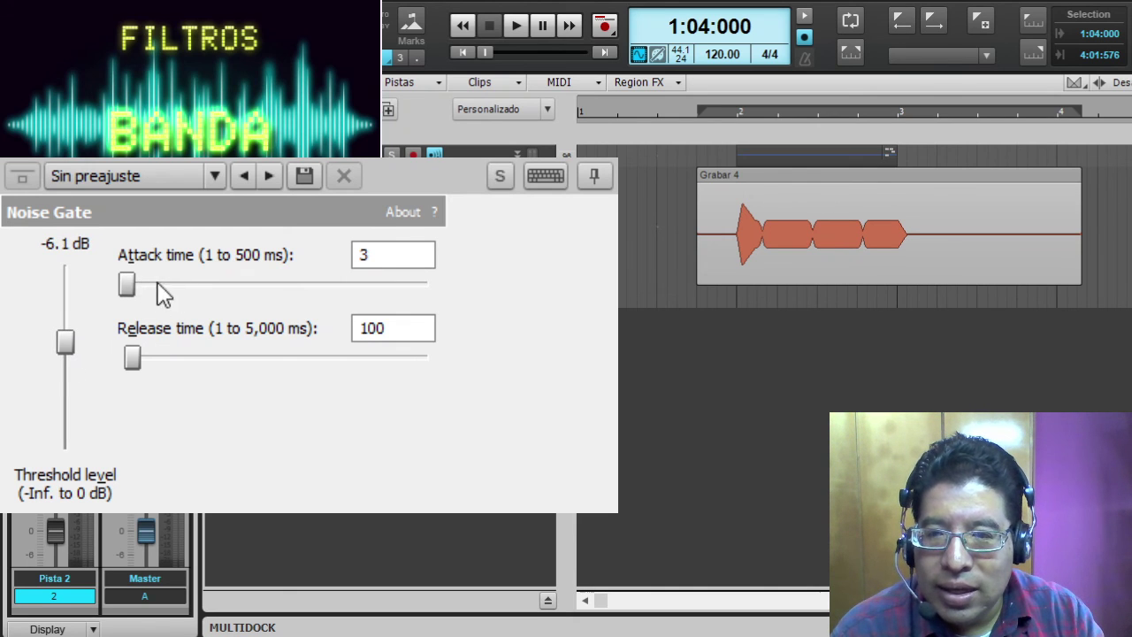
left_click_drag(137, 285, 196, 292)
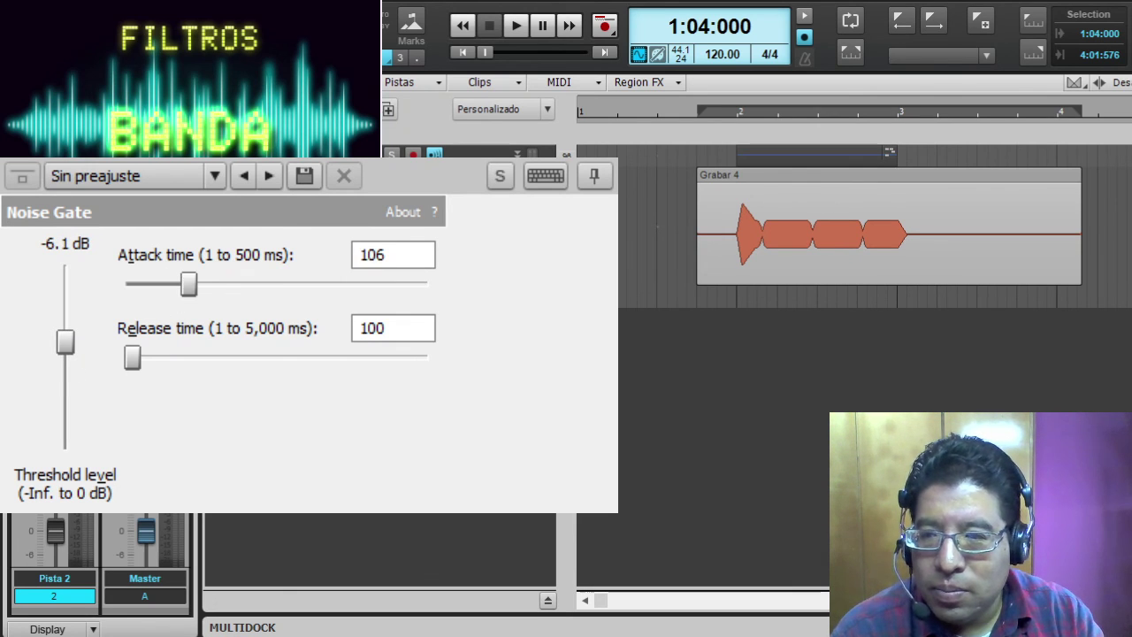
left_click_drag(124, 365, 217, 375)
Step: Play the clip twice to hear the Noise Gate's threshold, attack and release settings
left_click(517, 26)
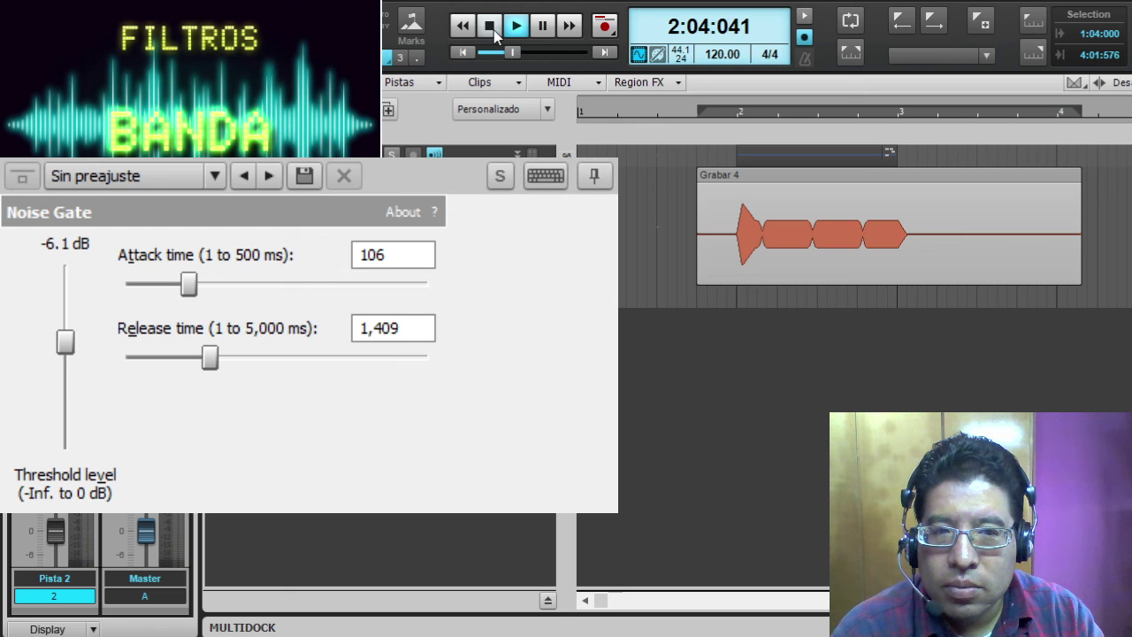
left_click(492, 31)
left_click(517, 26)
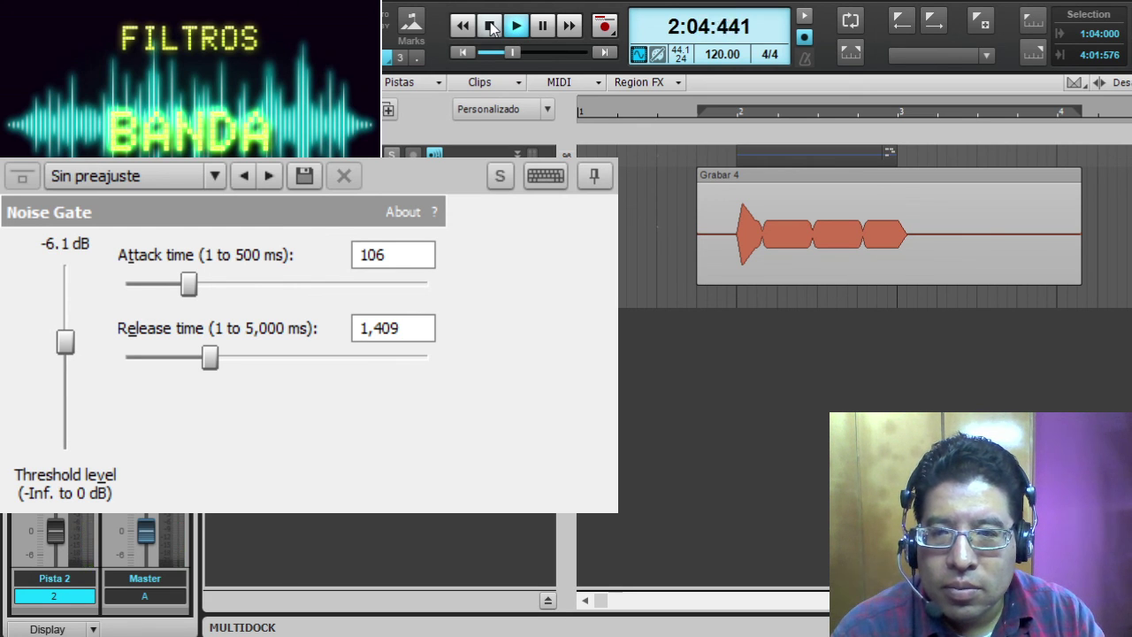
left_click(491, 26)
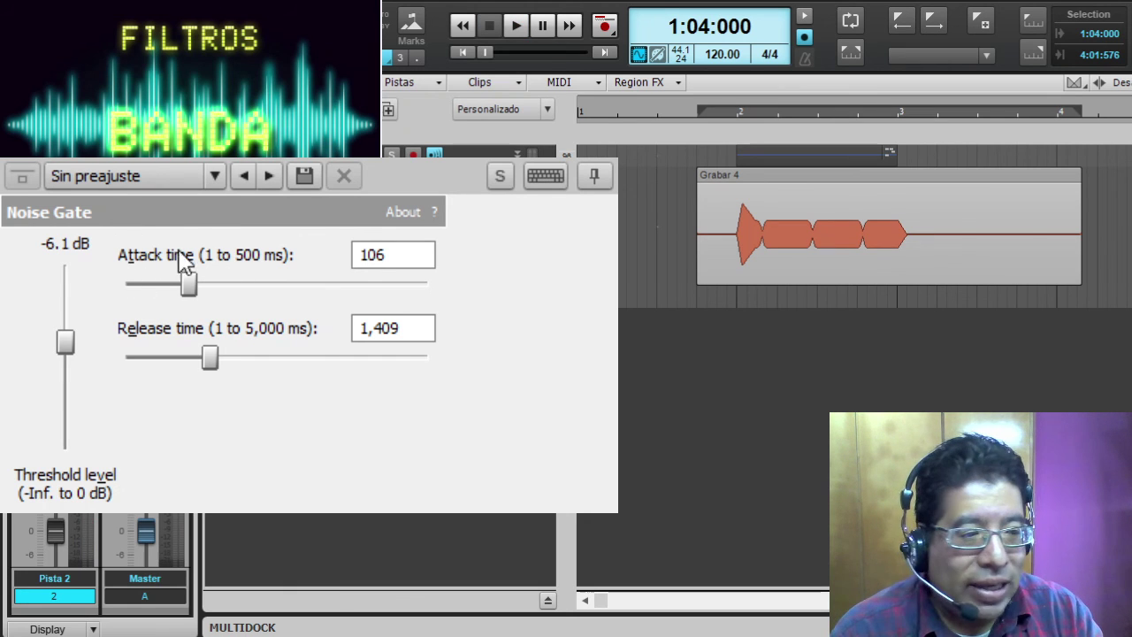
Step: Lower the Noise Gate threshold to -25.6 dB and audition the clip
left_click_drag(68, 347, 66, 382)
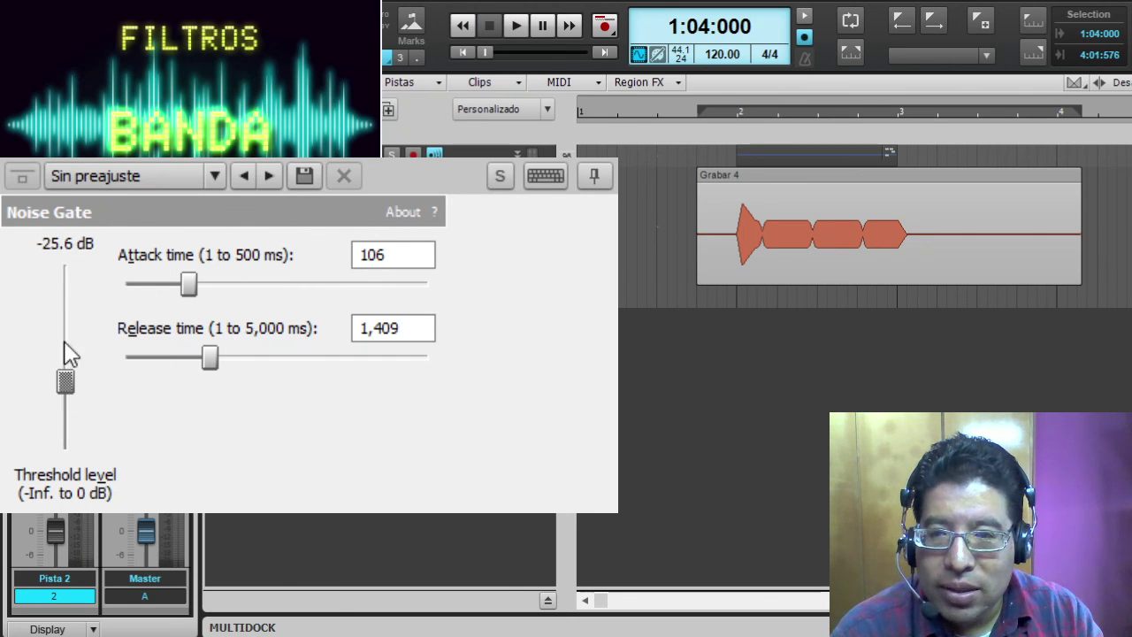
left_click(515, 26)
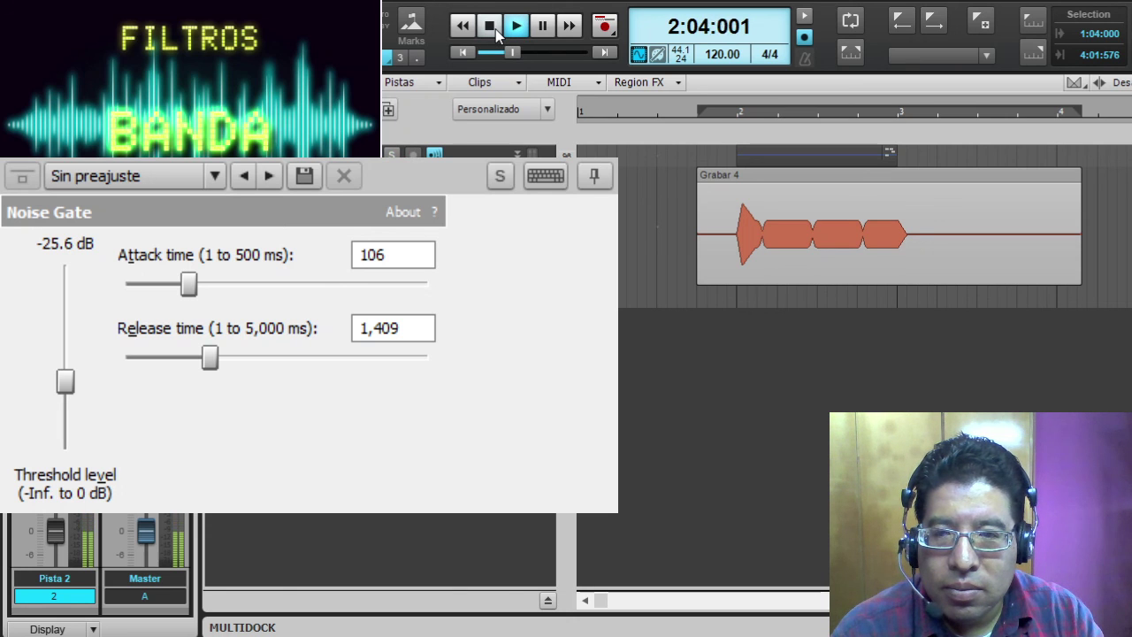
left_click(491, 27)
Step: Raise the Noise Gate threshold to -7.8 dB and audition the clip again
left_click_drag(67, 389, 65, 352)
left_click(520, 26)
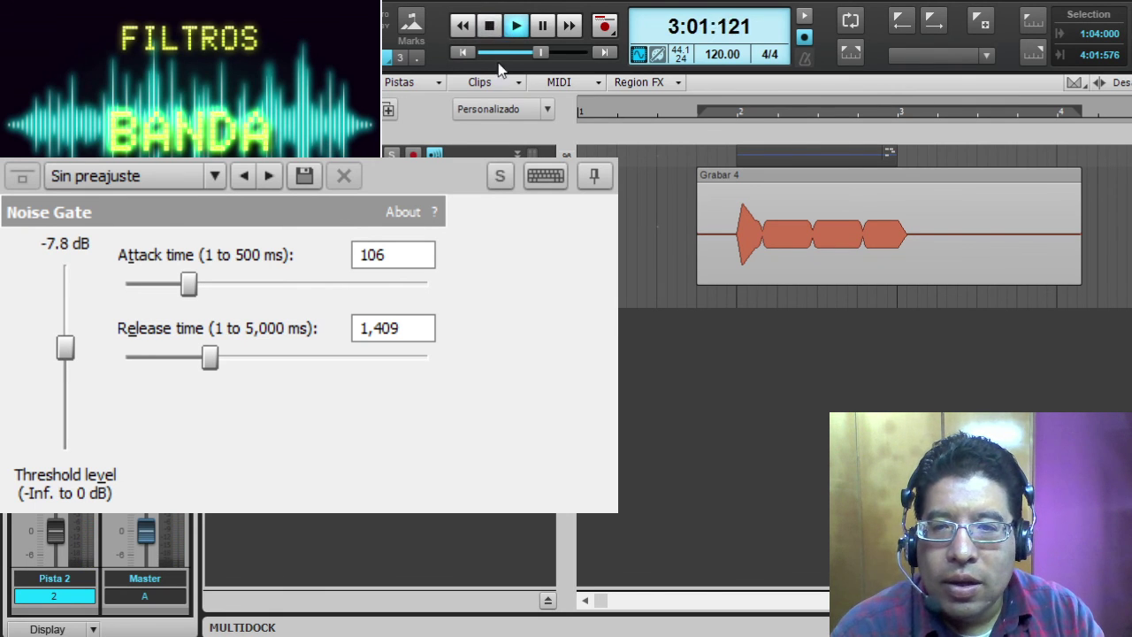
left_click(492, 26)
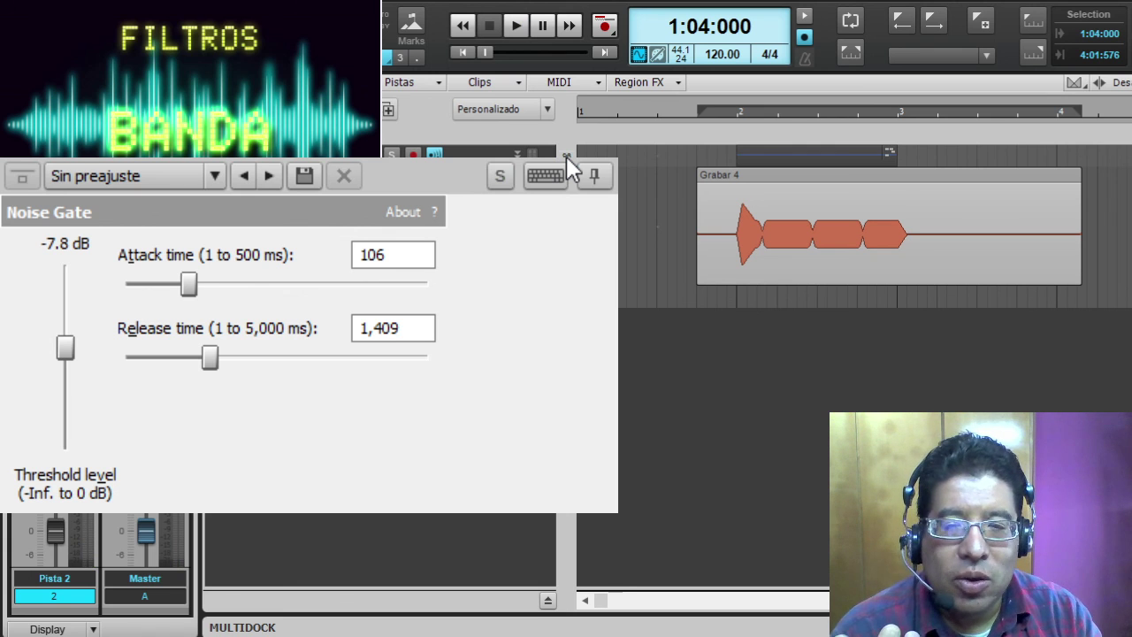